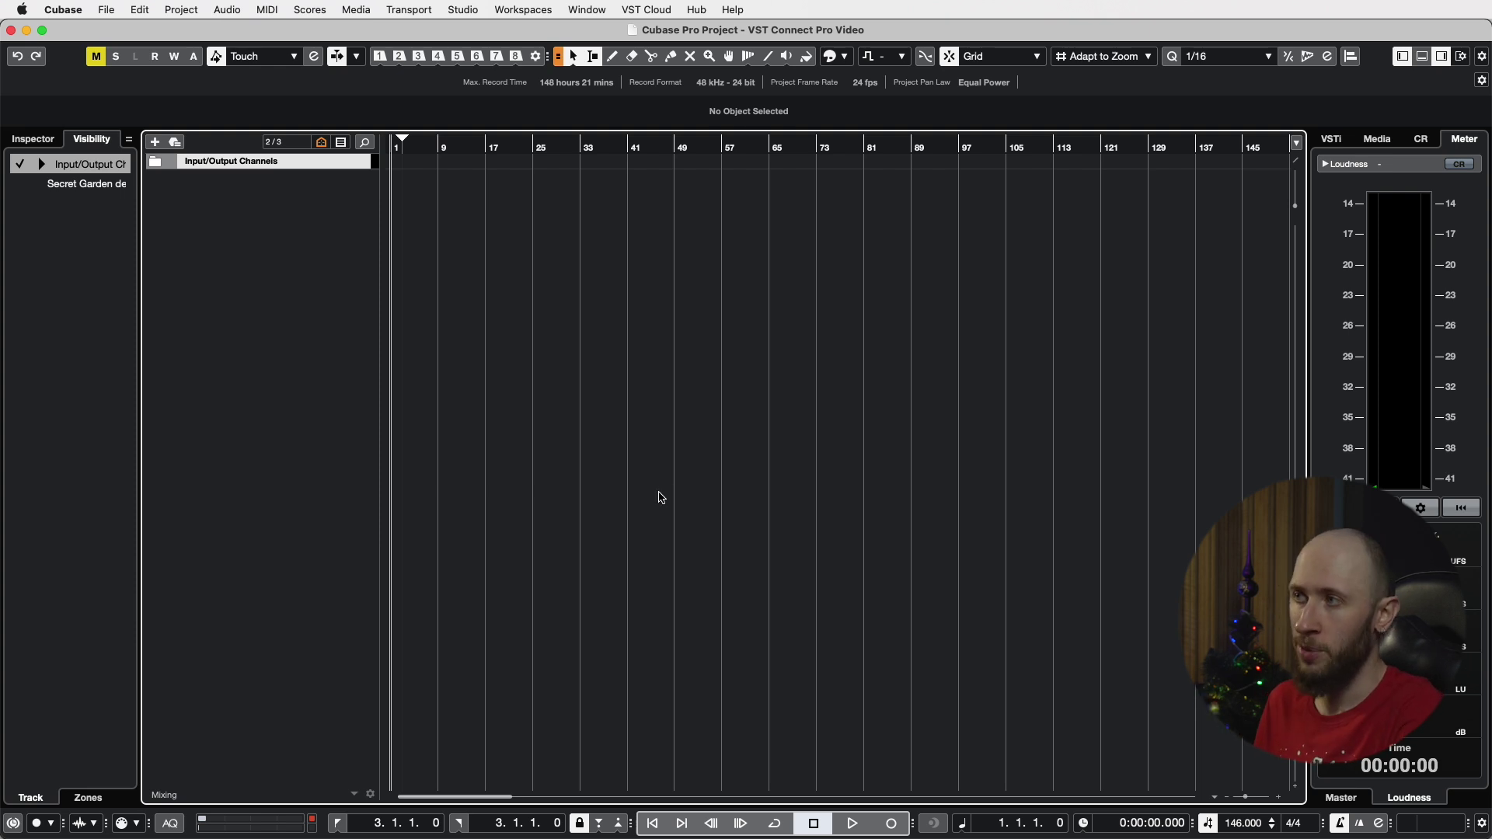
- Create VST Connect PRO in the project with OrionStudio_III 11 as the talkback device port
click(634, 10)
mouse_move(648, 34)
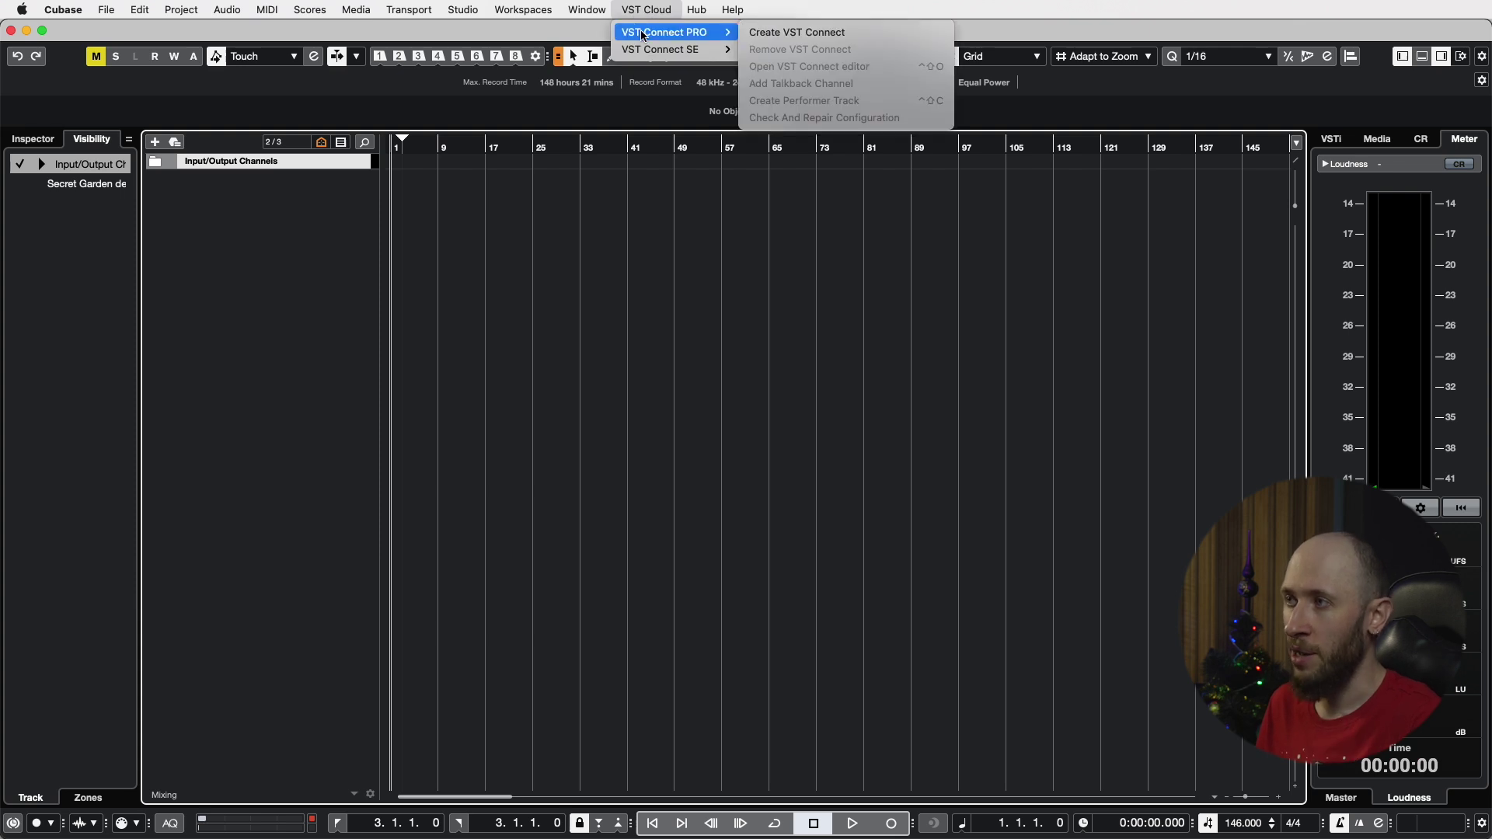
click(789, 34)
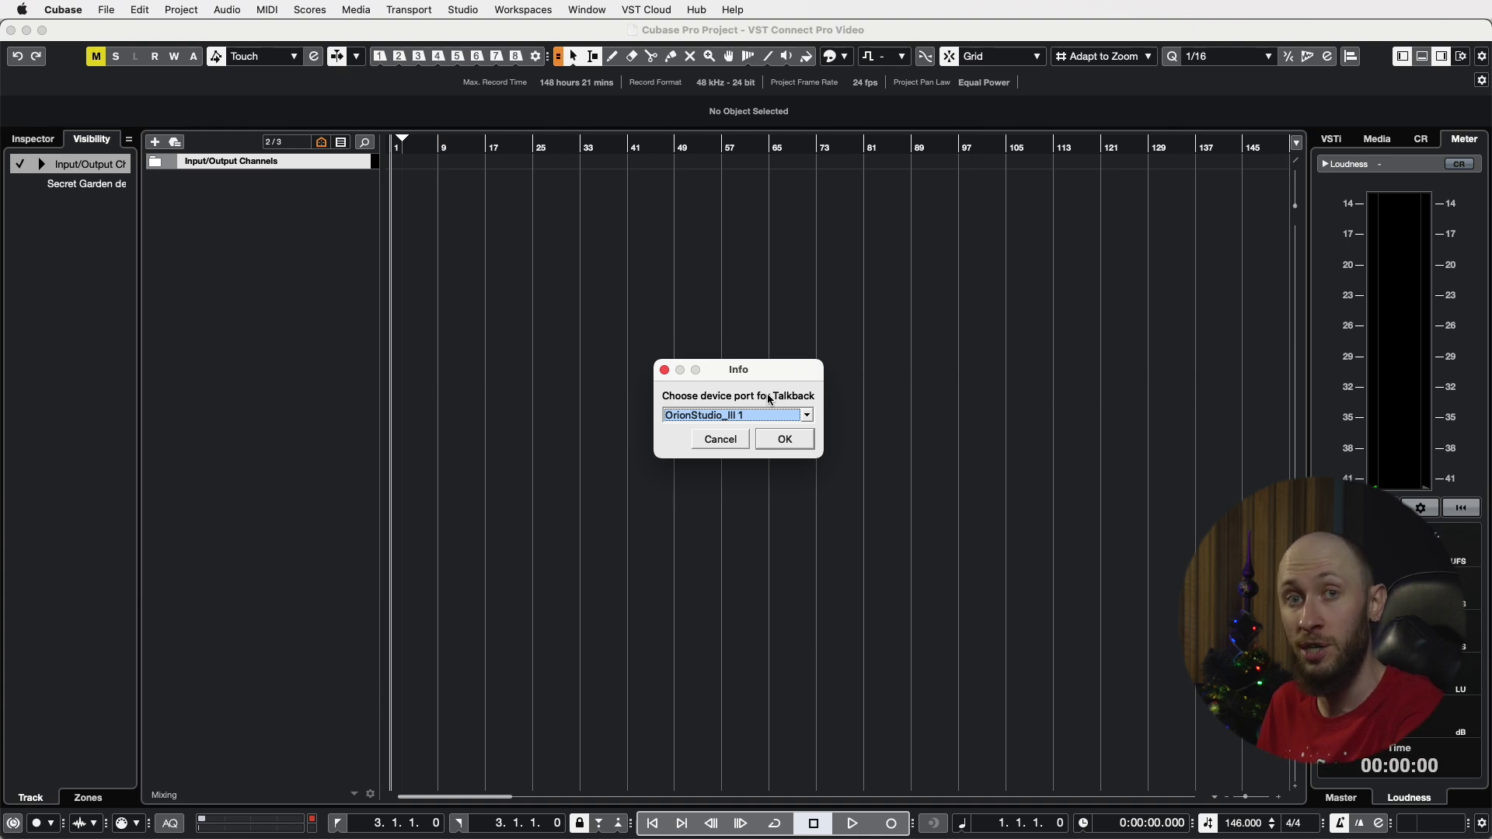
click(807, 415)
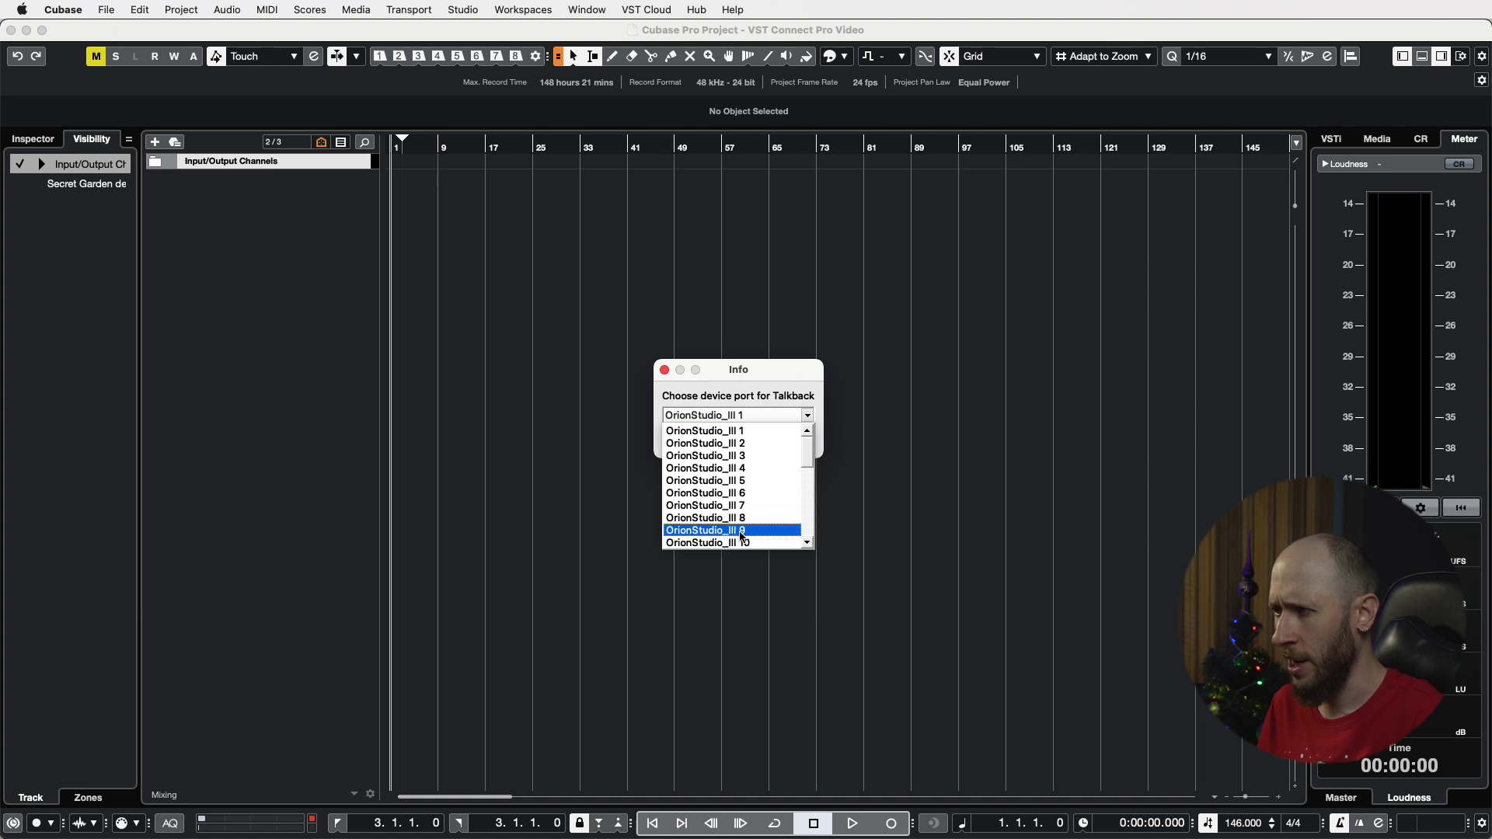
scroll(743, 527, down, 1)
click(742, 519)
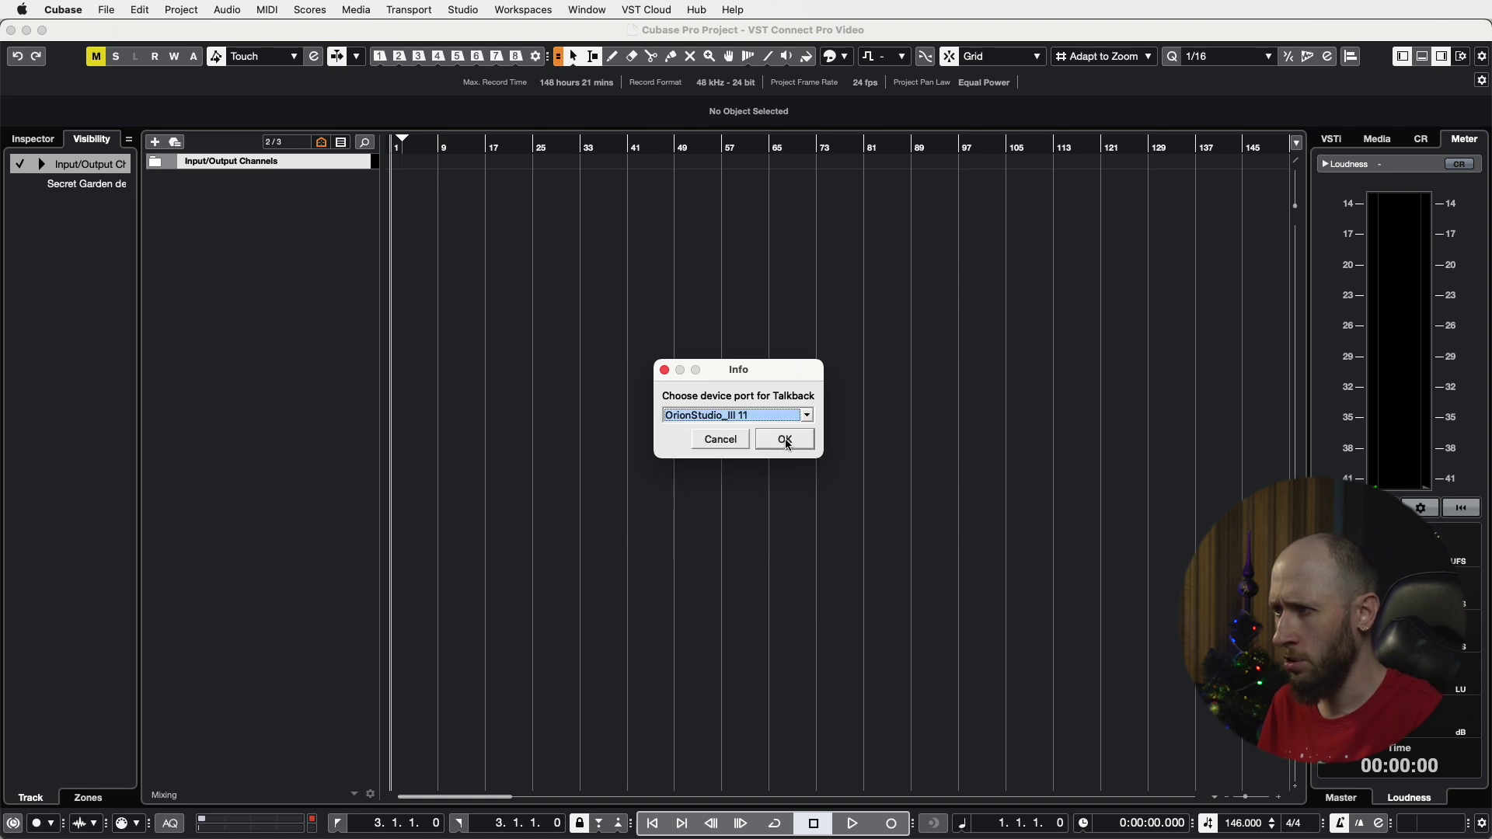
click(784, 440)
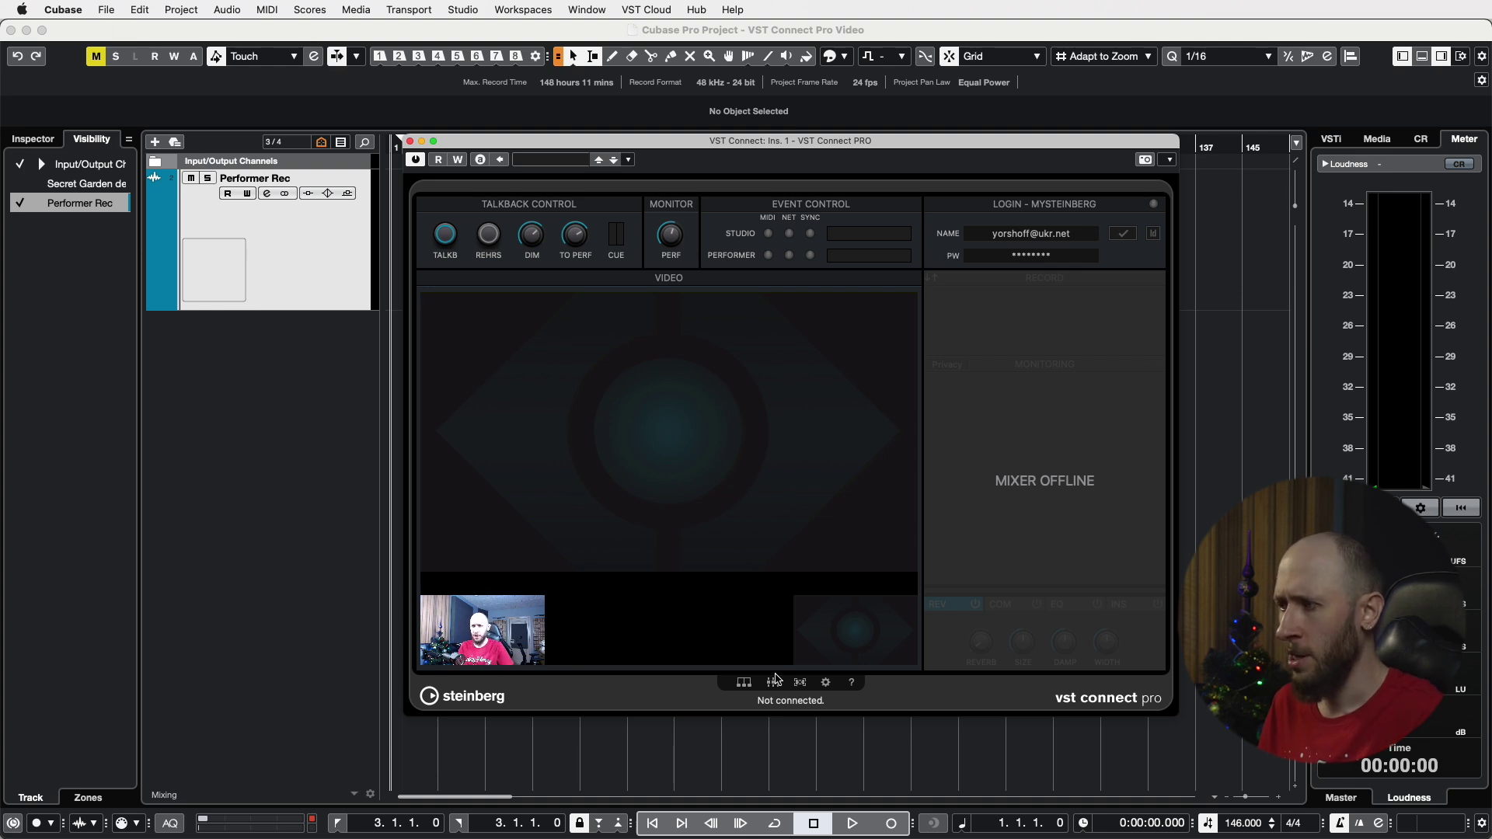
- Detach the VST Connect video view into a separate window, dock it back, and close the plug-in editor
click(800, 683)
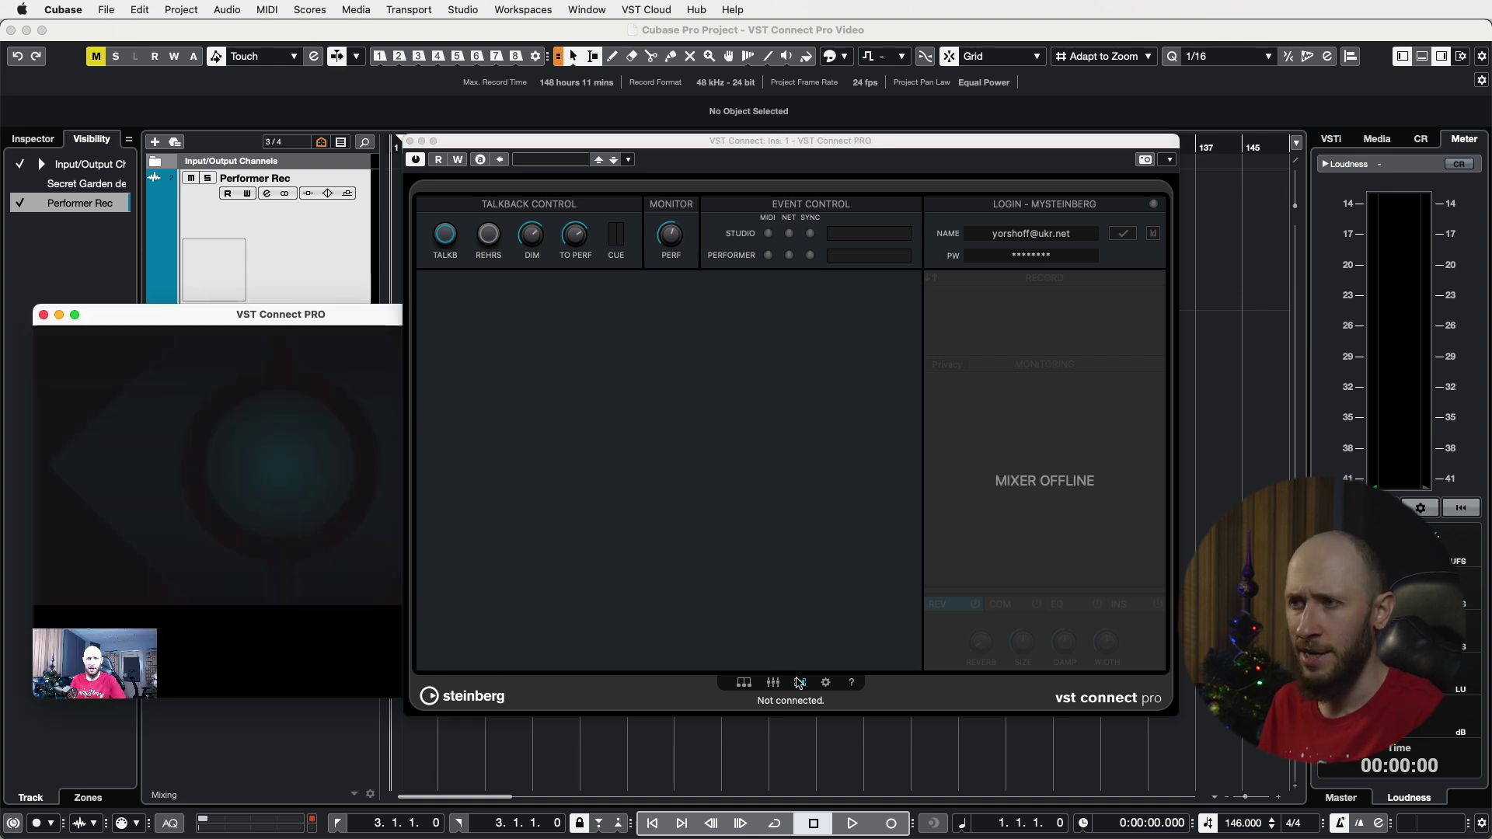
click(800, 682)
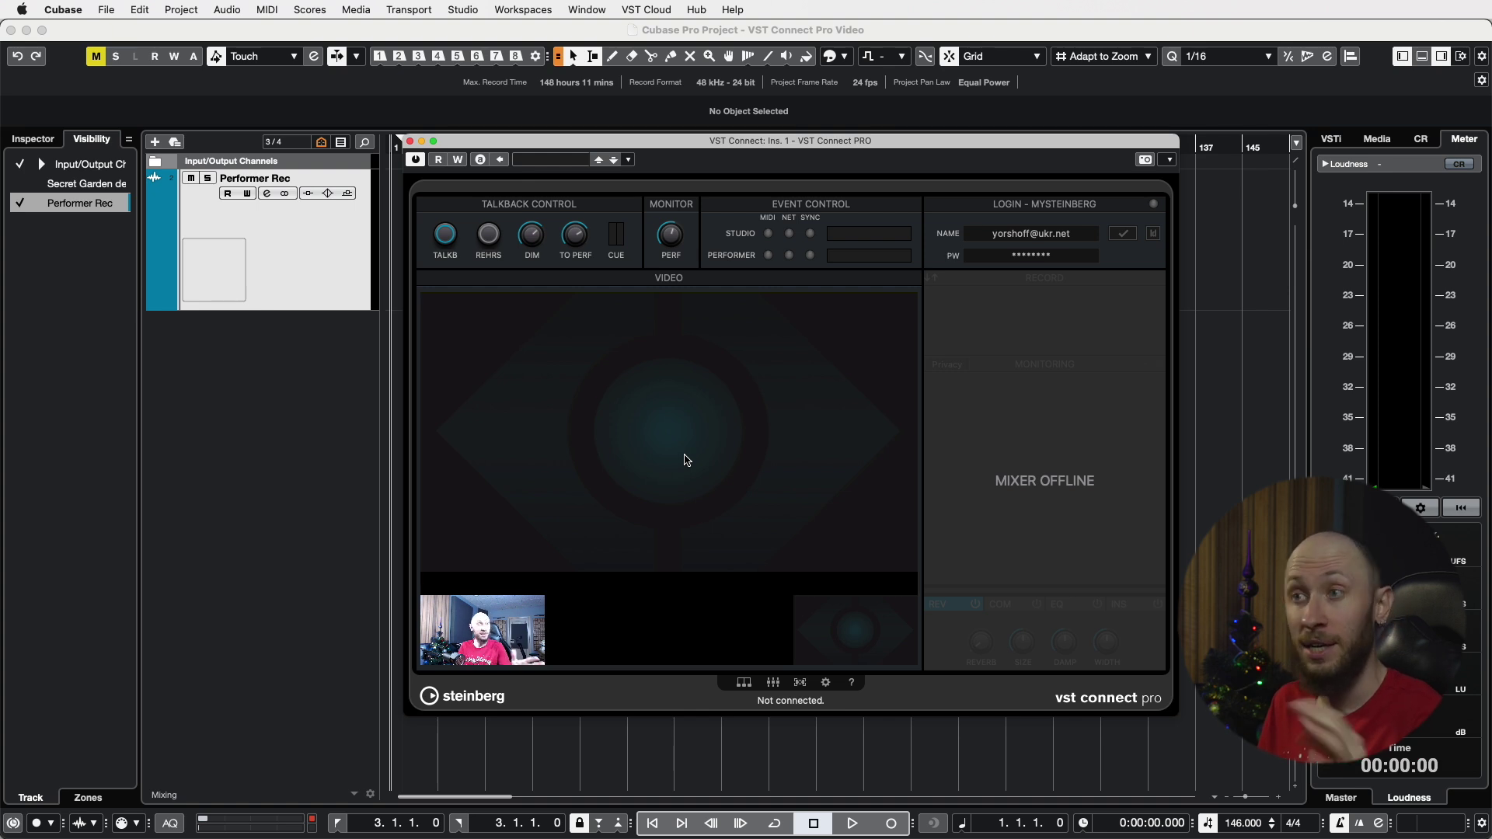
click(409, 141)
- Examine the audio connections of the VST Connect input bus and of the Control Room's Talkback and Cue channels
click(465, 9)
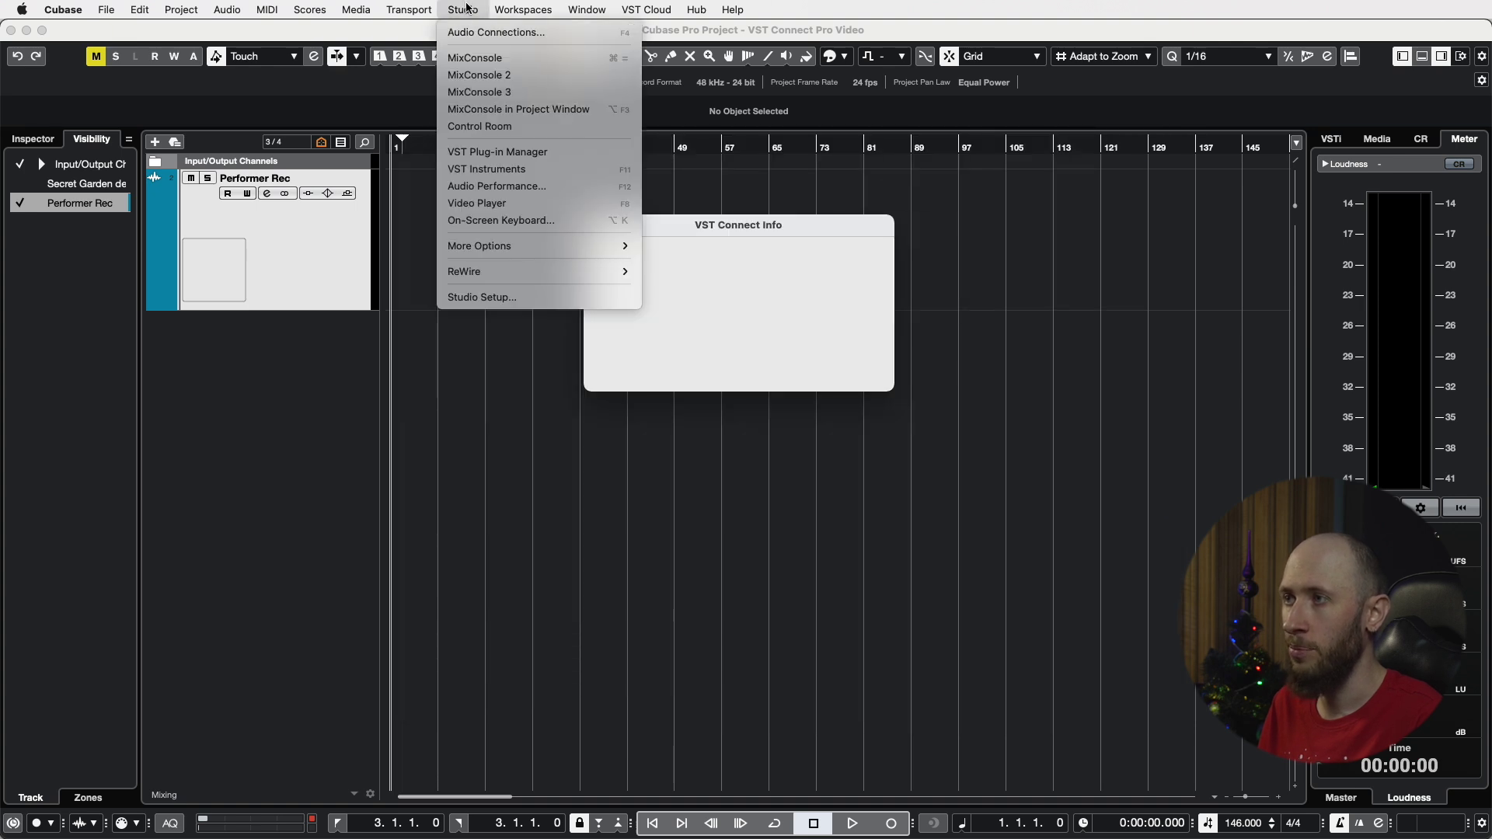
click(473, 33)
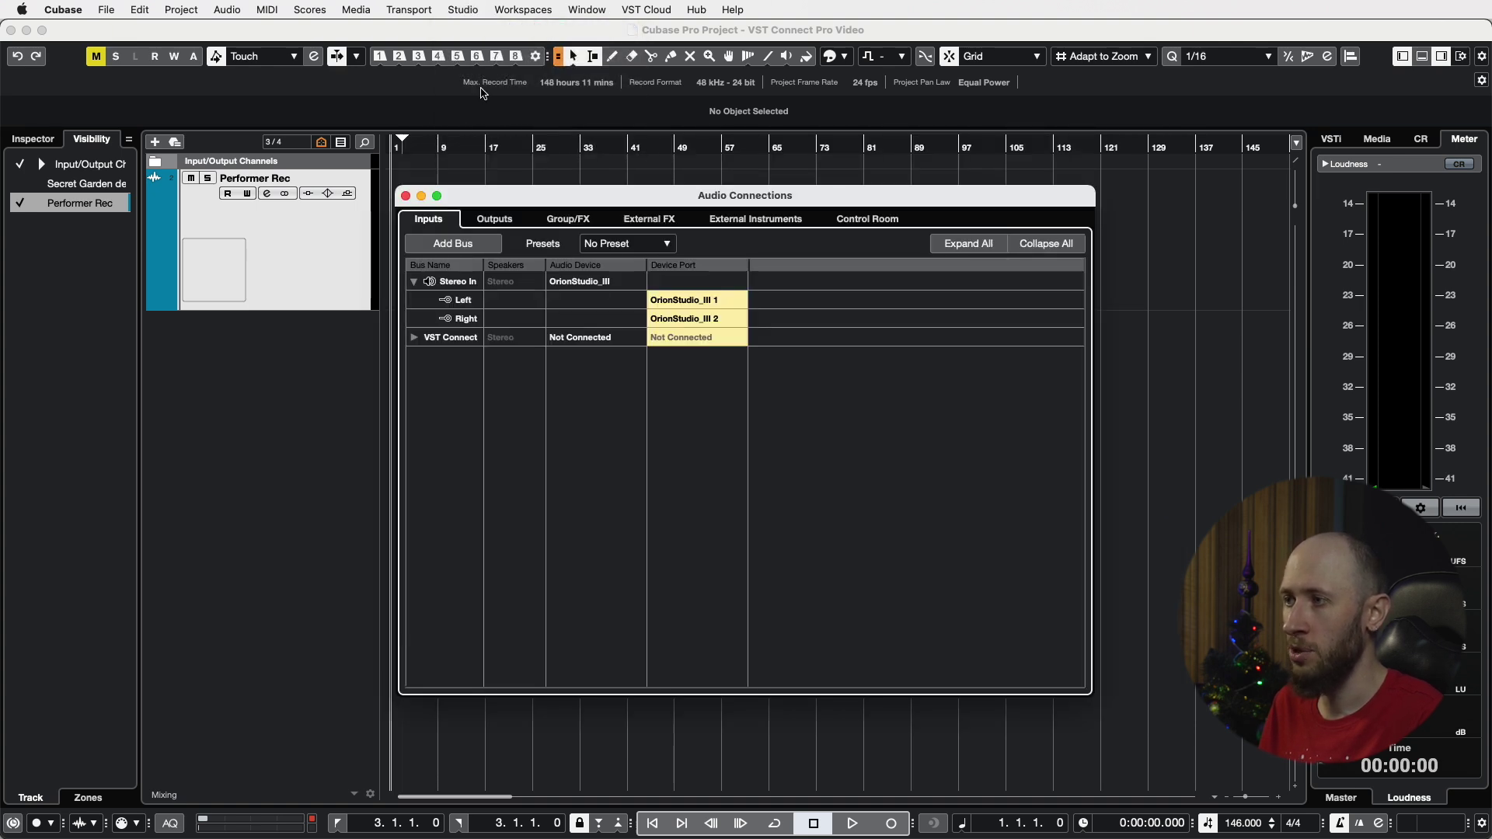
click(414, 339)
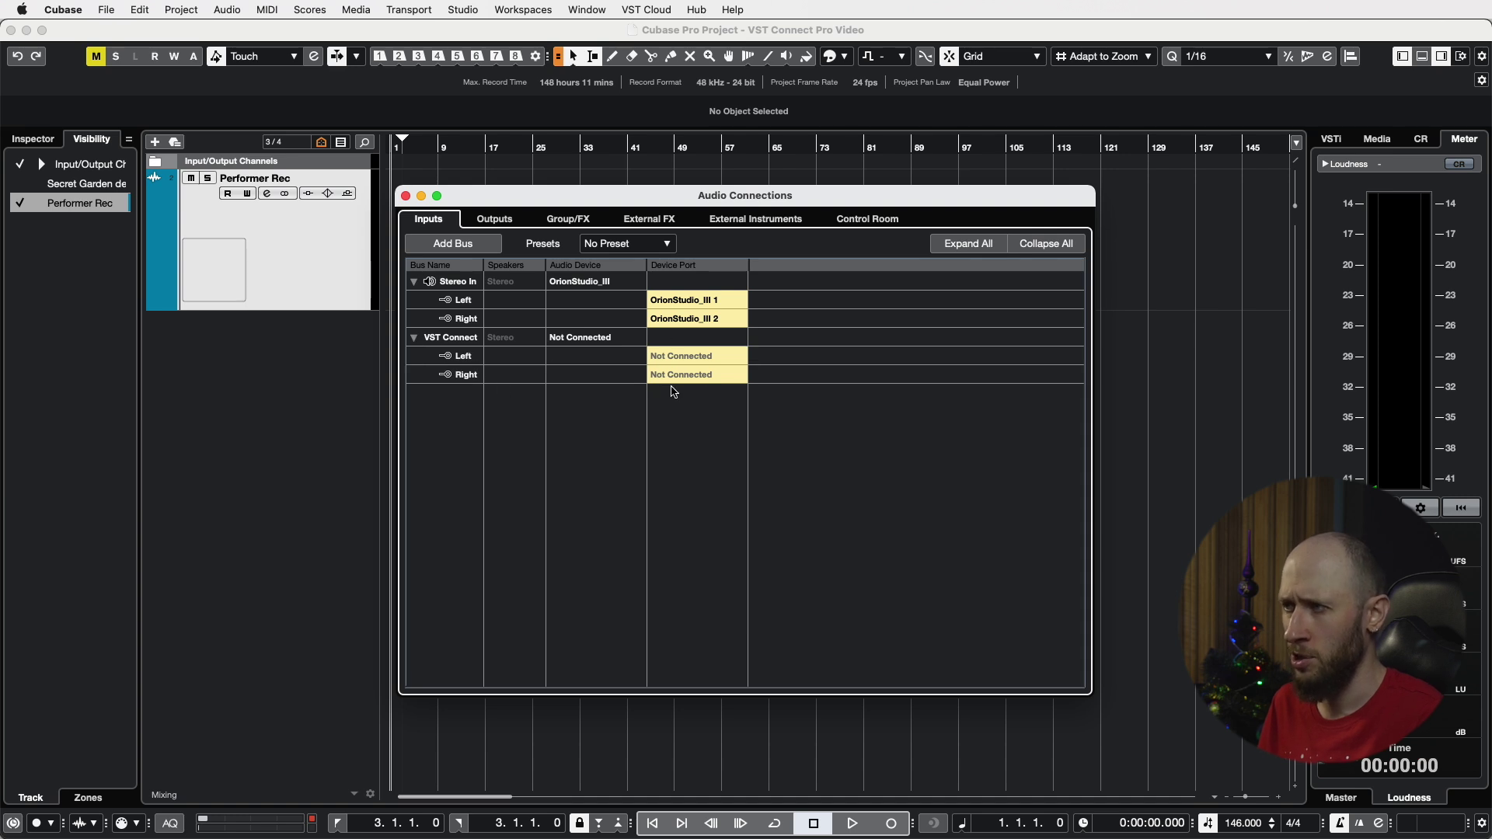
click(867, 220)
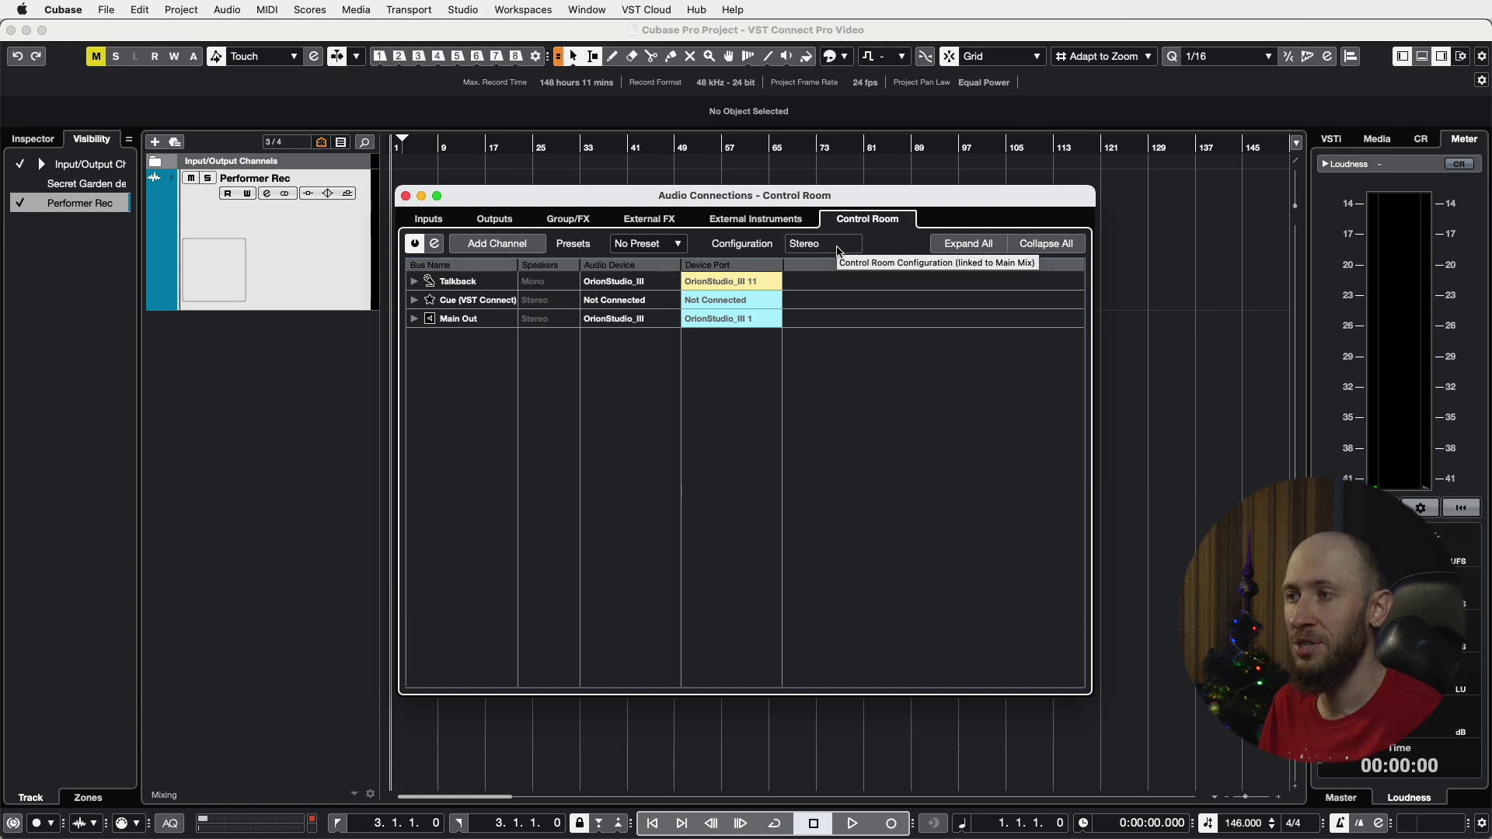
click(416, 282)
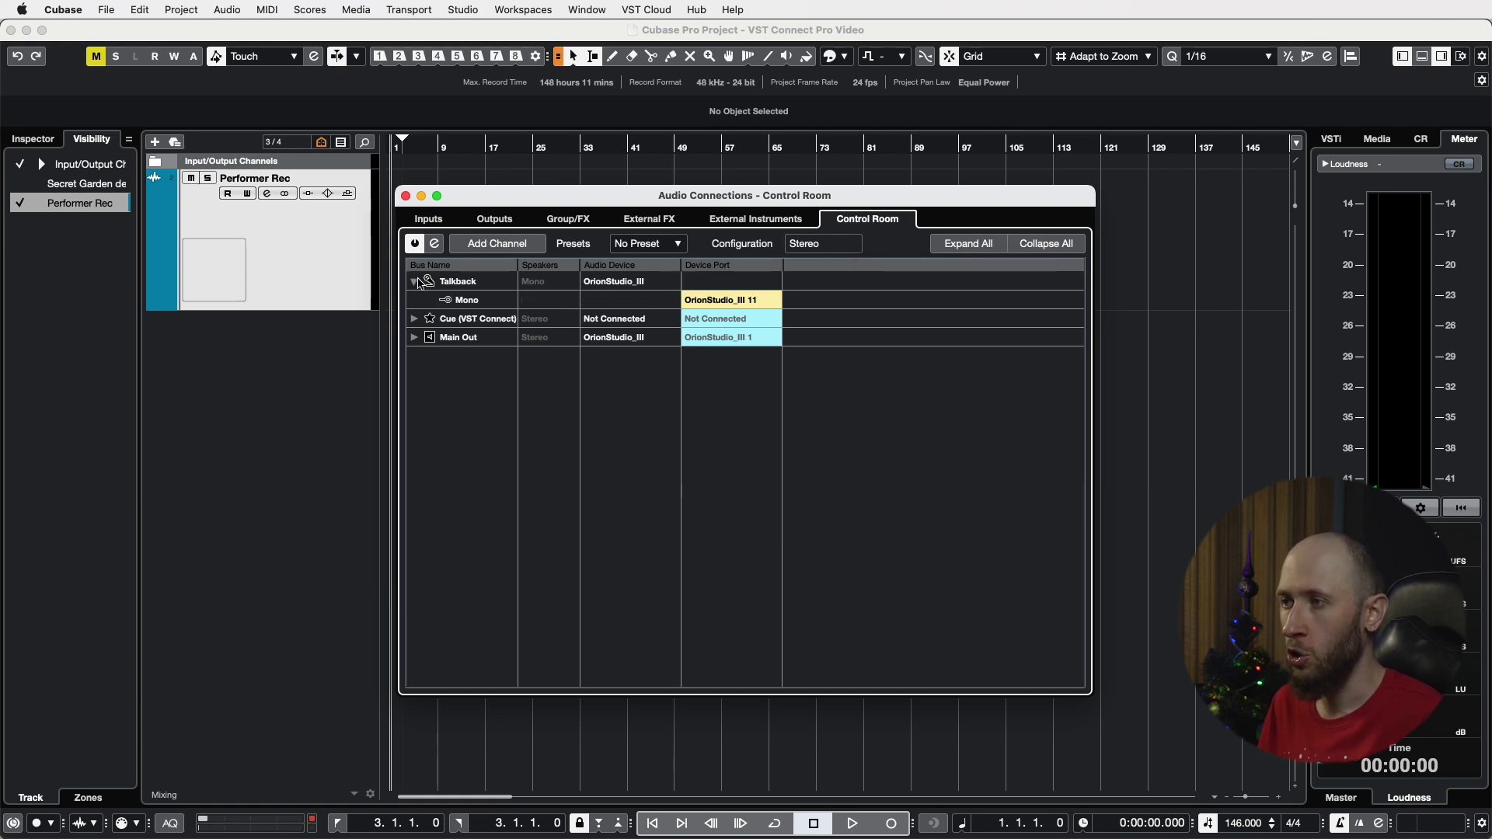
click(414, 318)
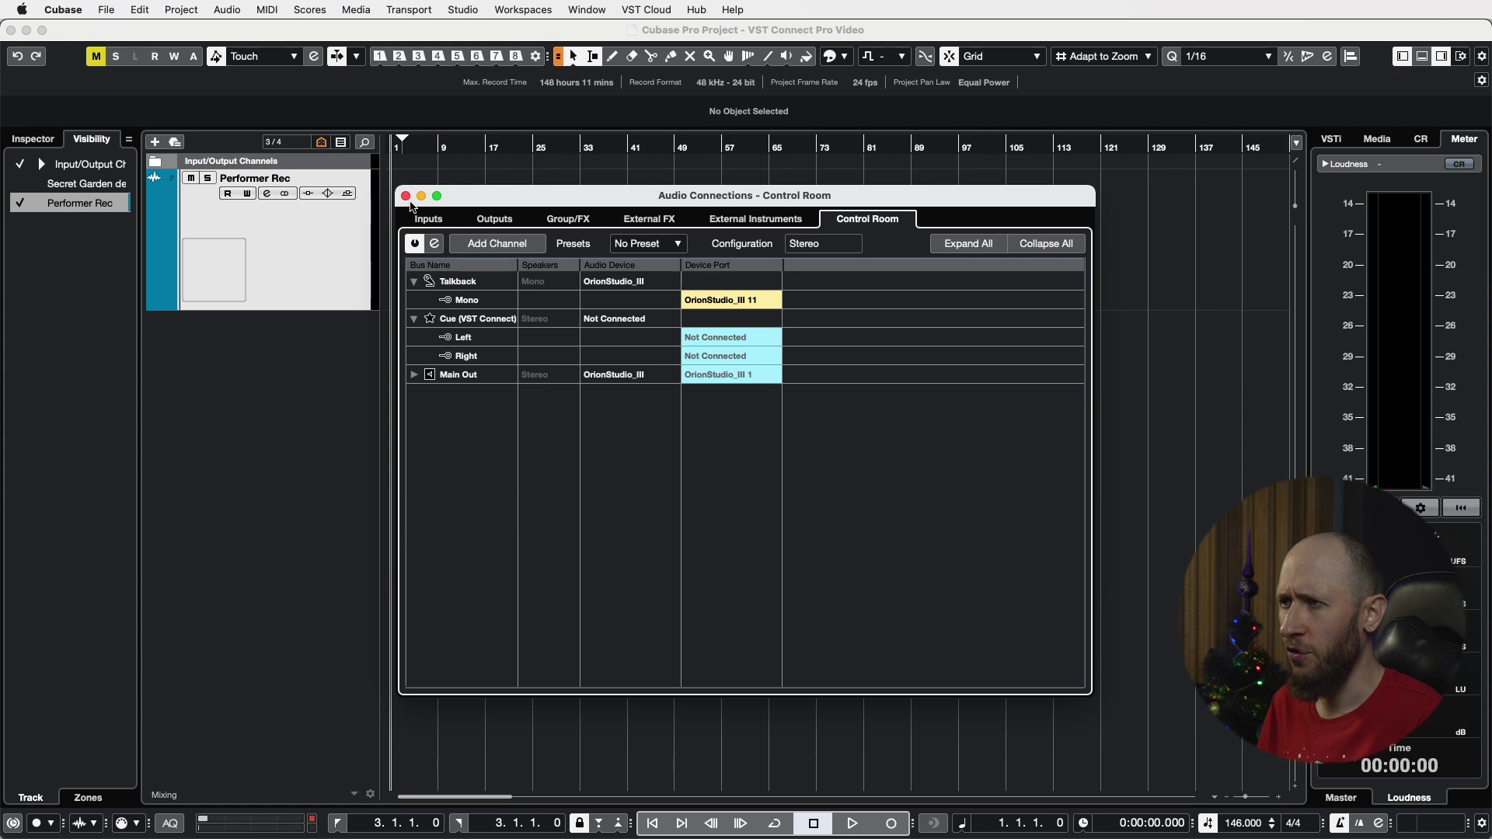
- In the Control Room, toggle Talkback on and off, and switch the VST Connect cue source to Mix and back to Cues
click(1421, 138)
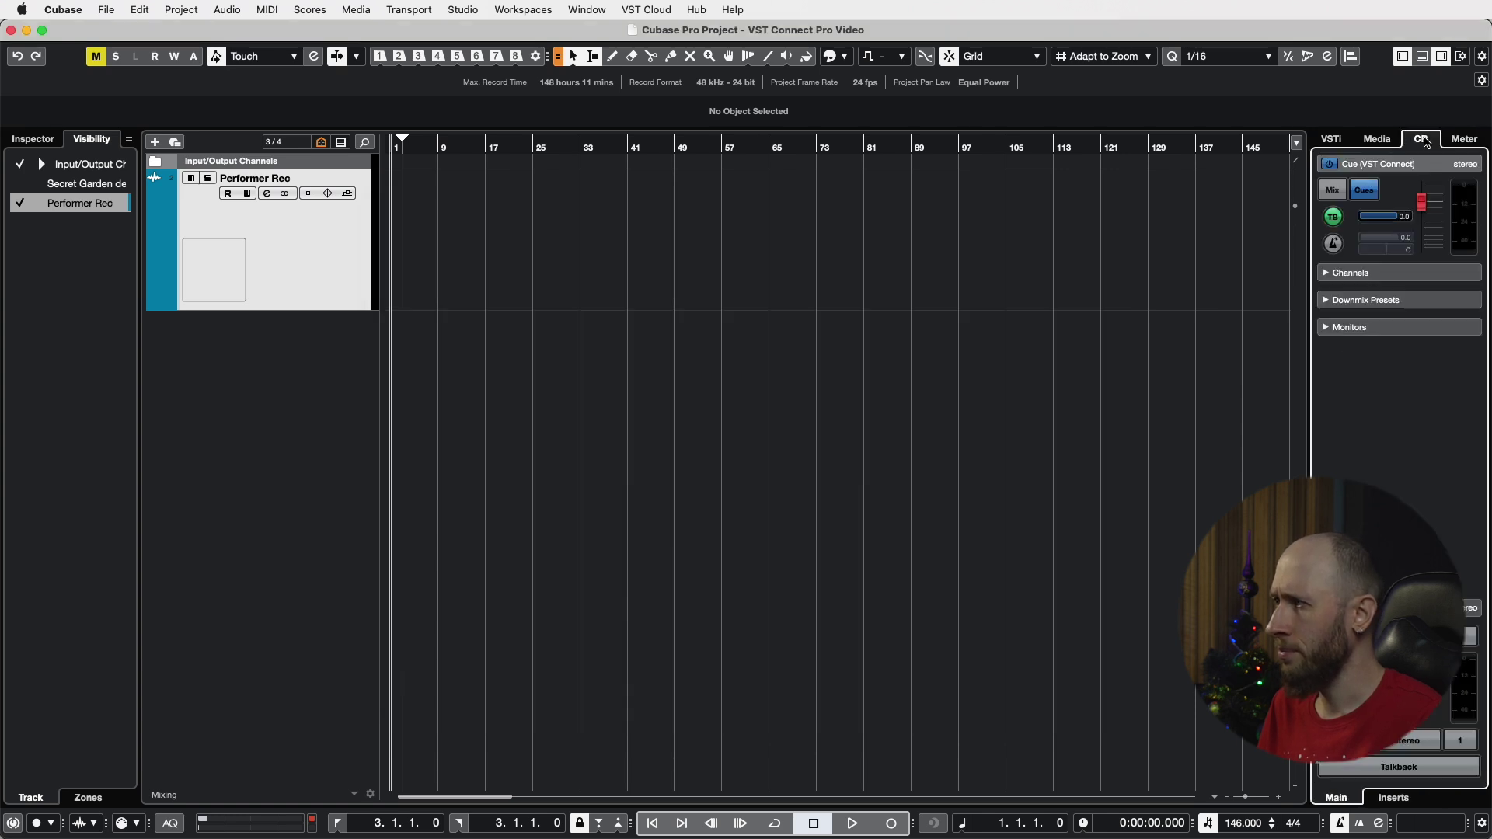
click(1373, 768)
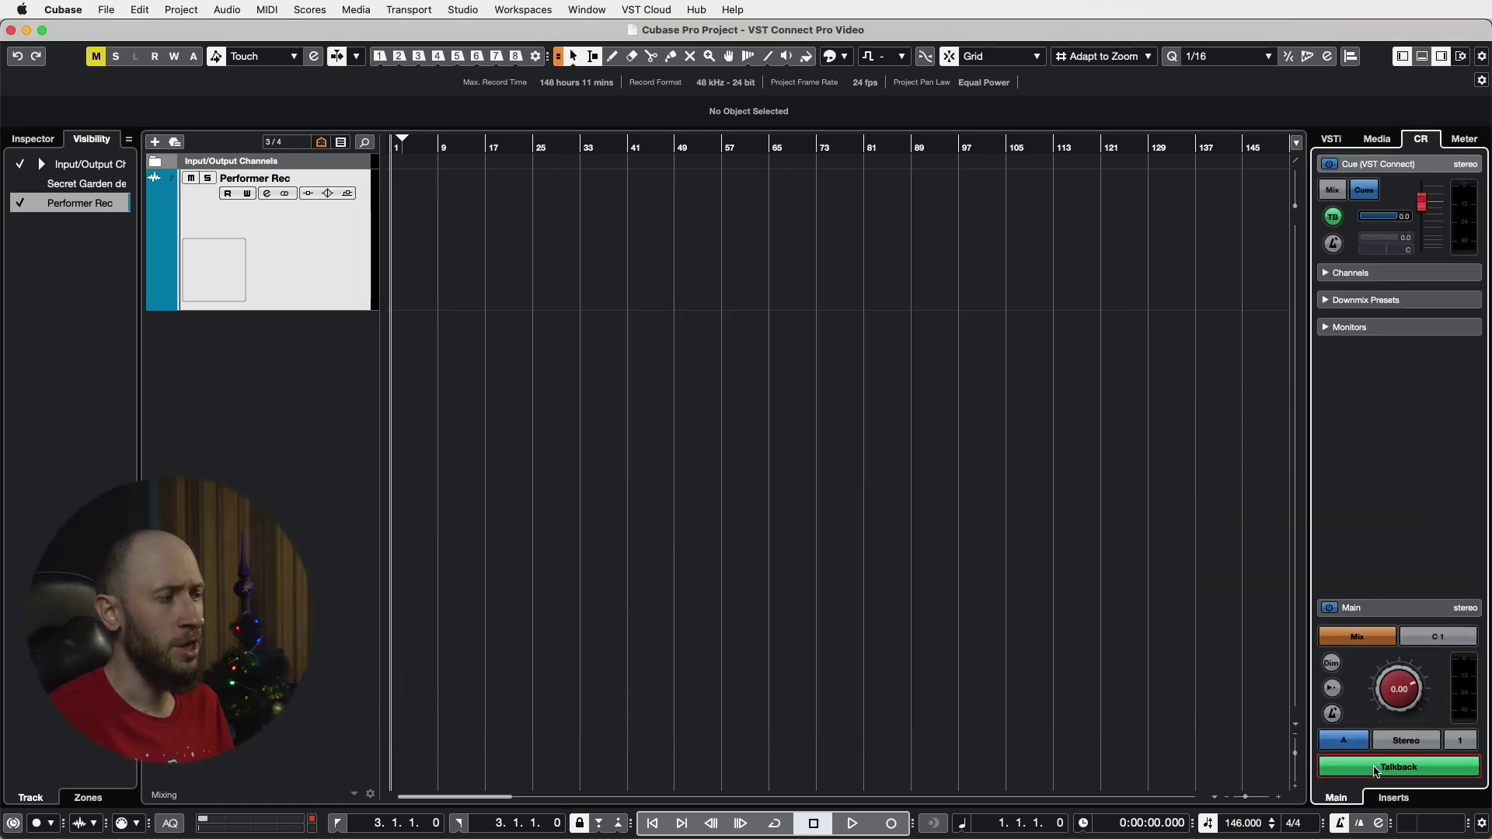
click(1374, 769)
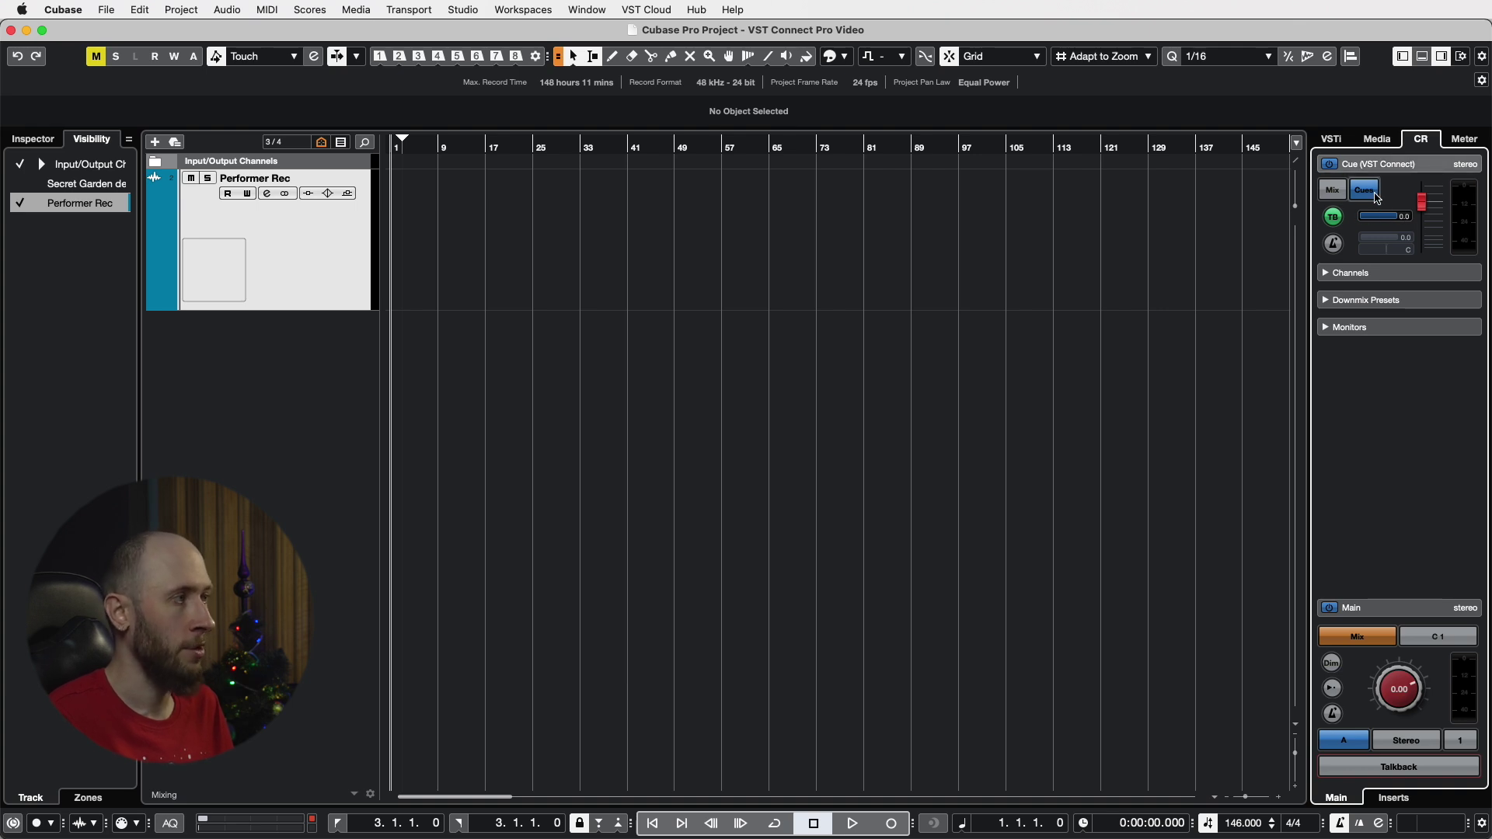
click(1339, 192)
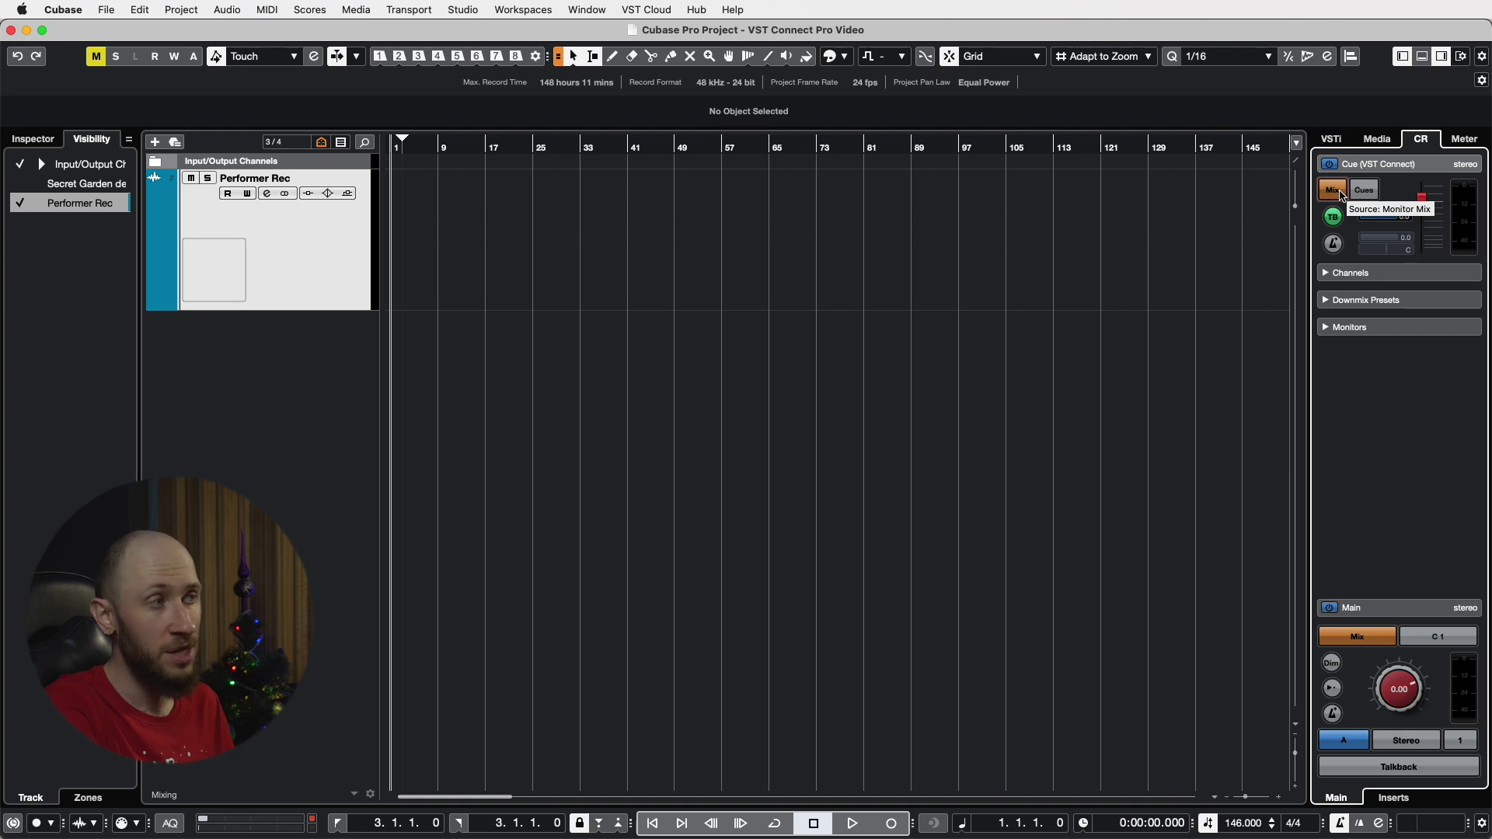
click(1360, 195)
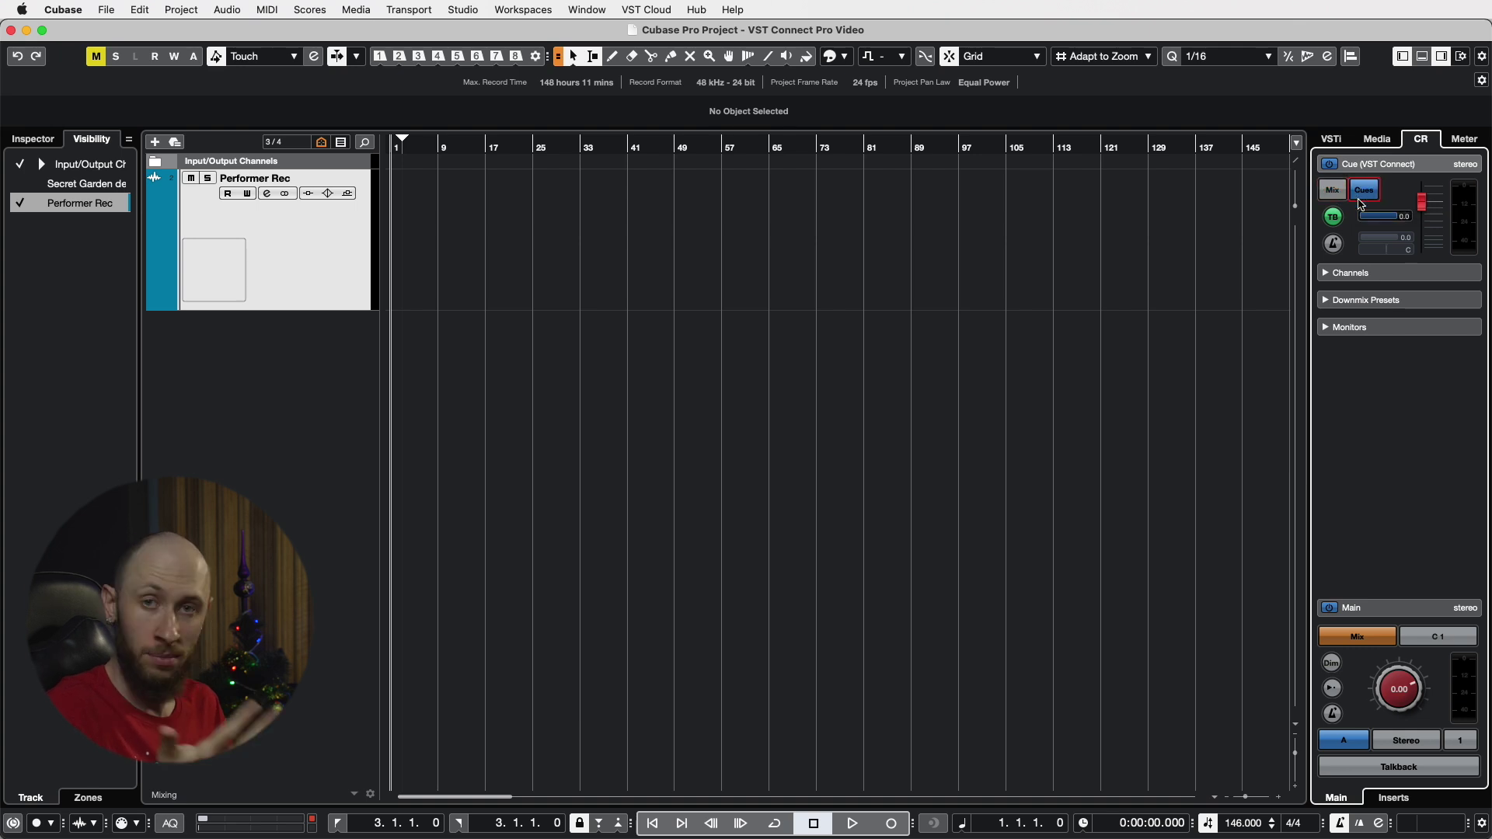
- Show the Secret Garden demo track in the project and display the Cue Sends rack in the MixConsole
click(22, 184)
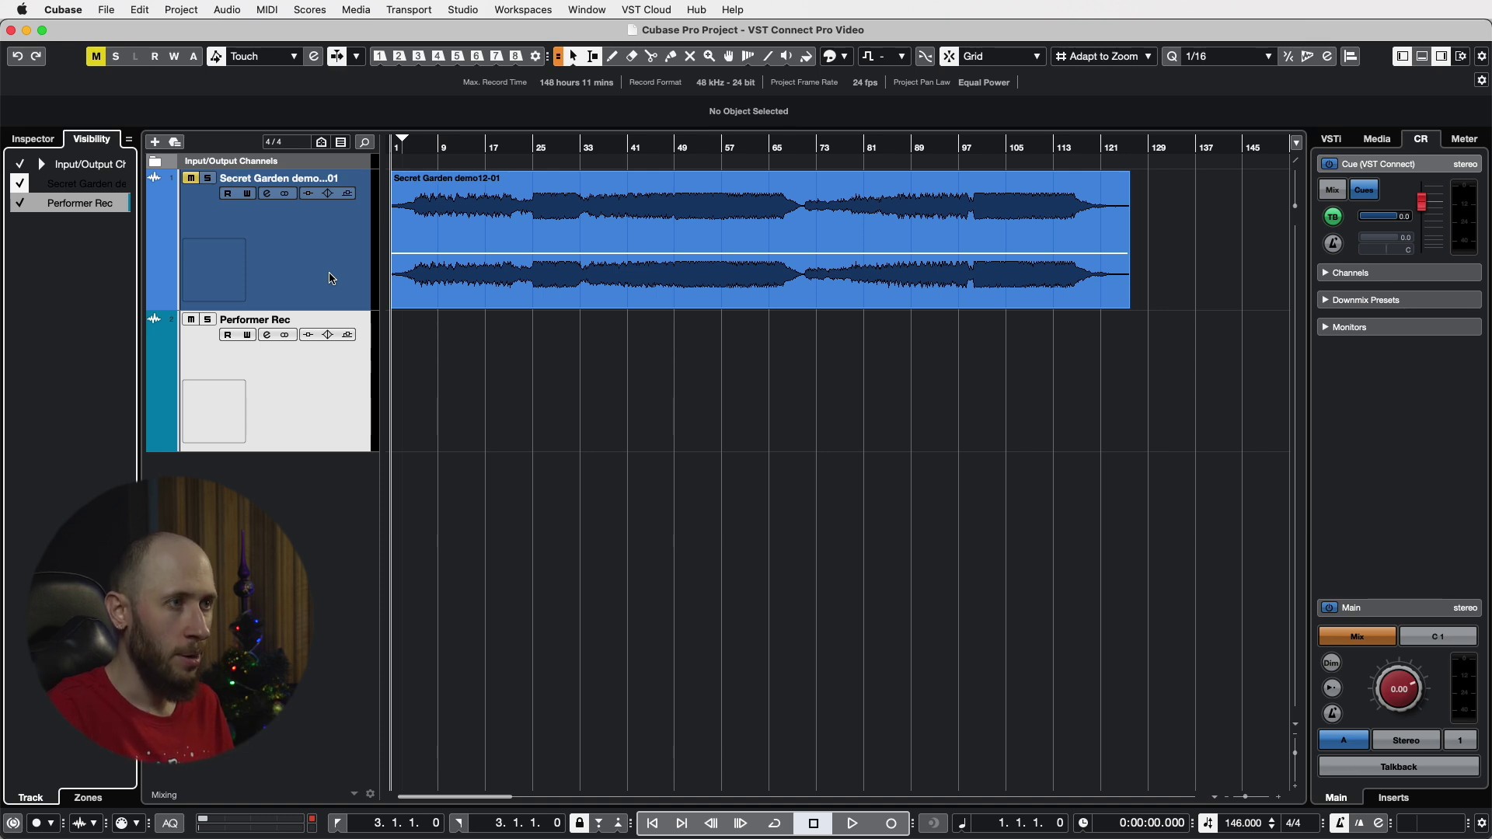
key(F3)
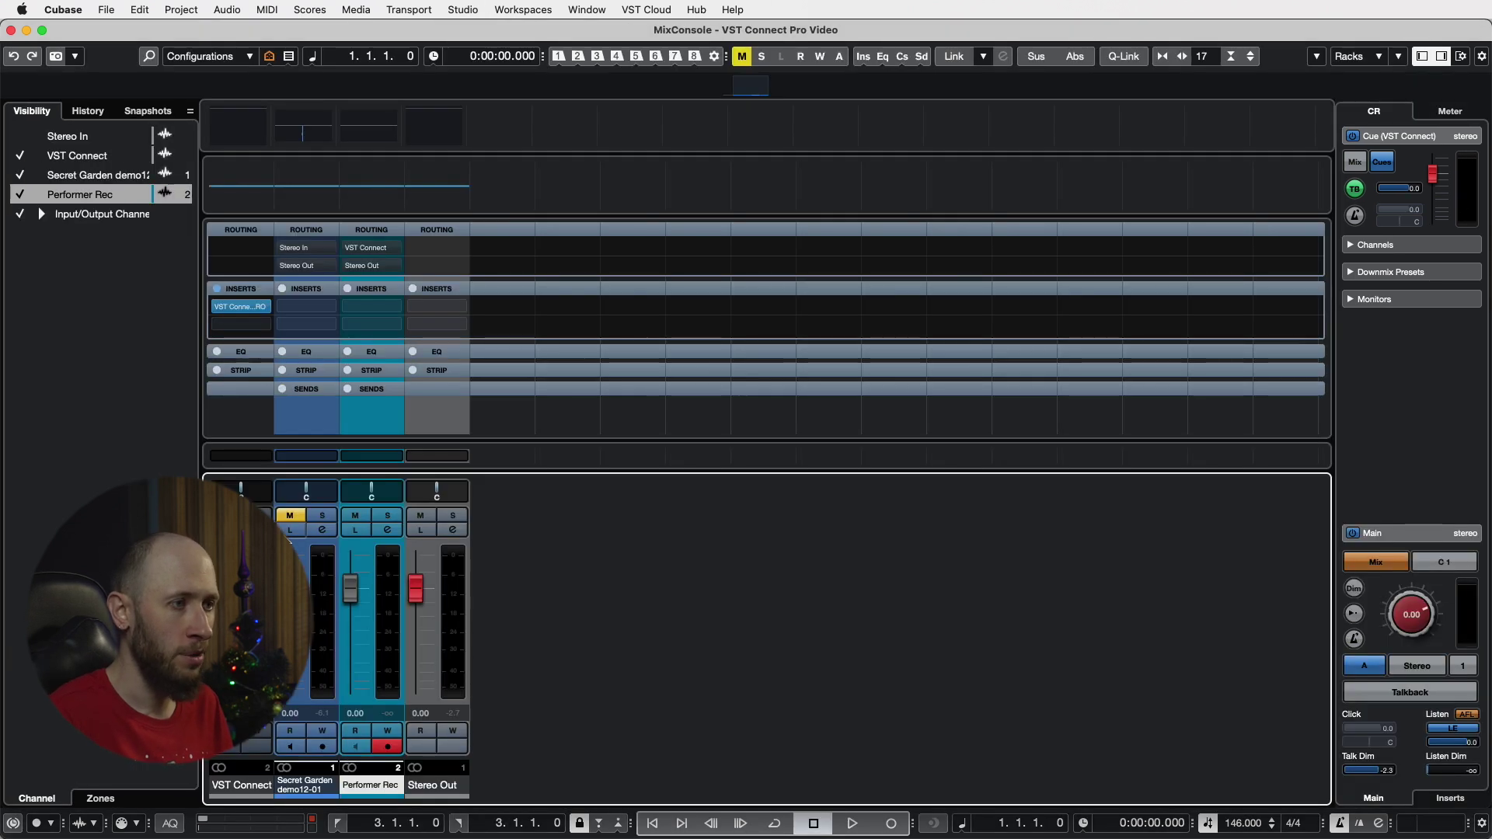
click(1381, 56)
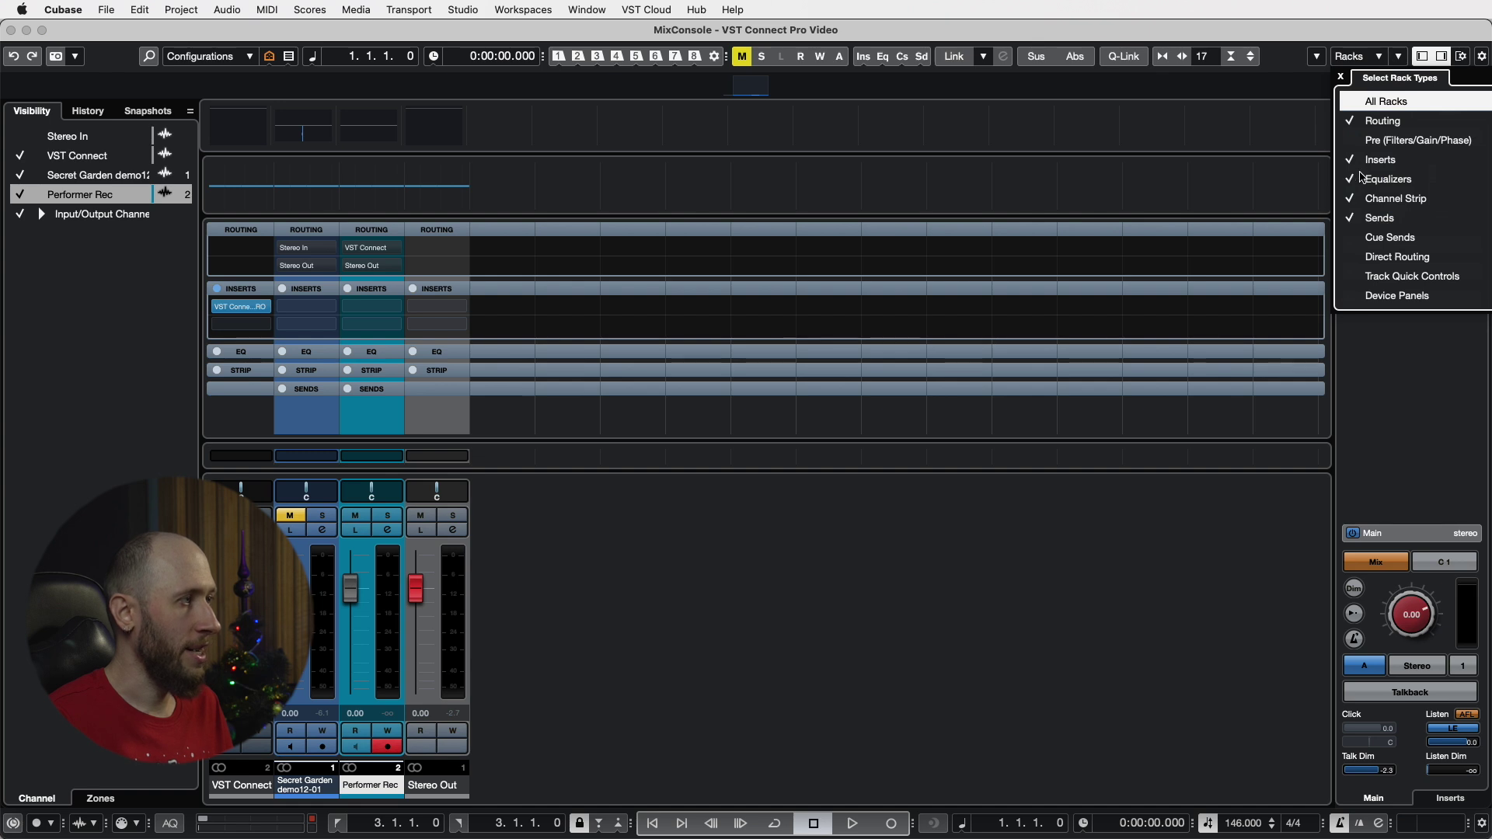
click(1355, 240)
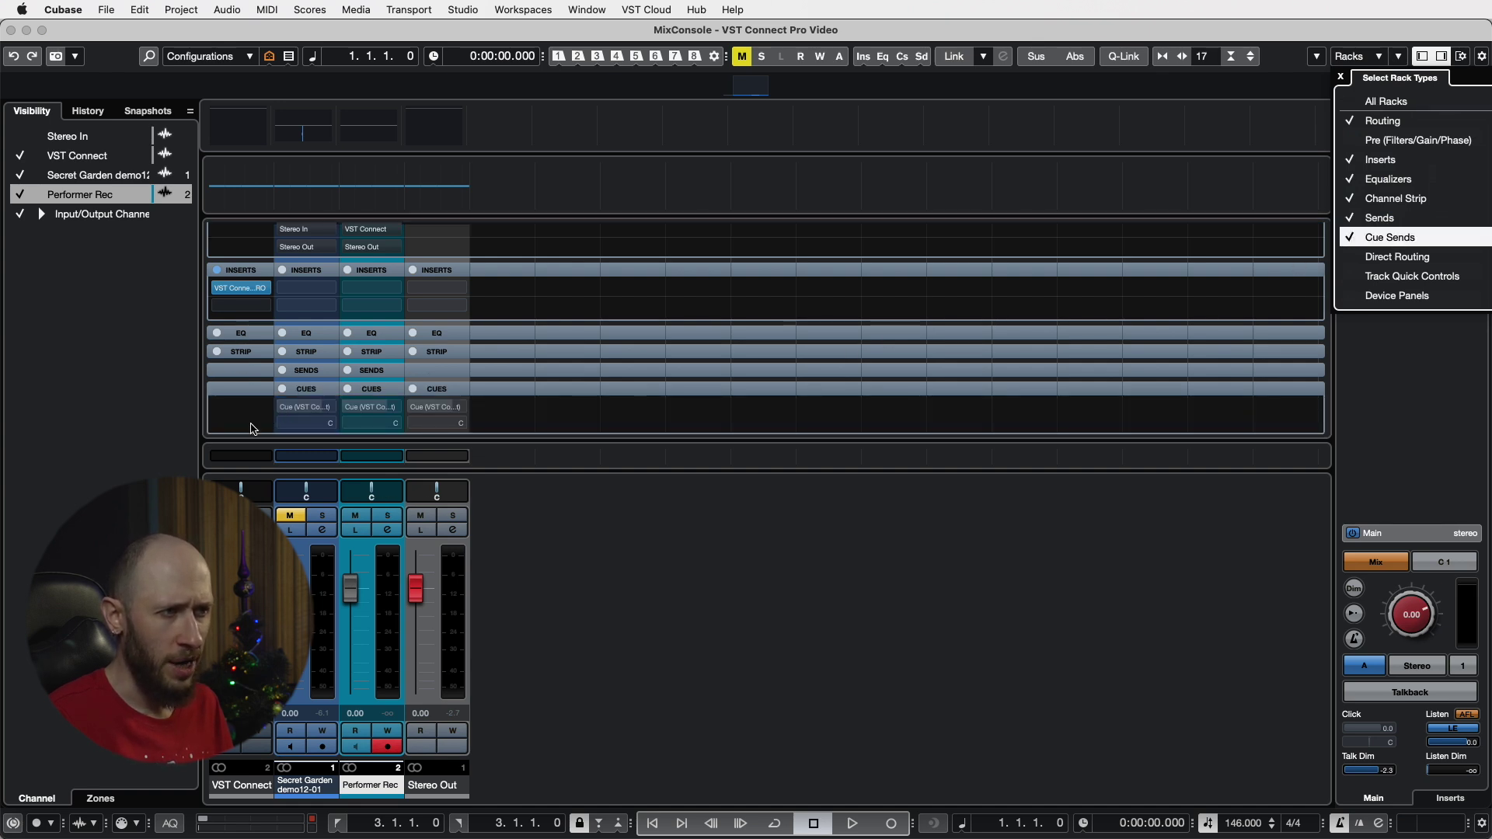
- Activate the VST Connect cue sends on the Secret Garden demo and Performer Rec channels
click(283, 410)
click(283, 408)
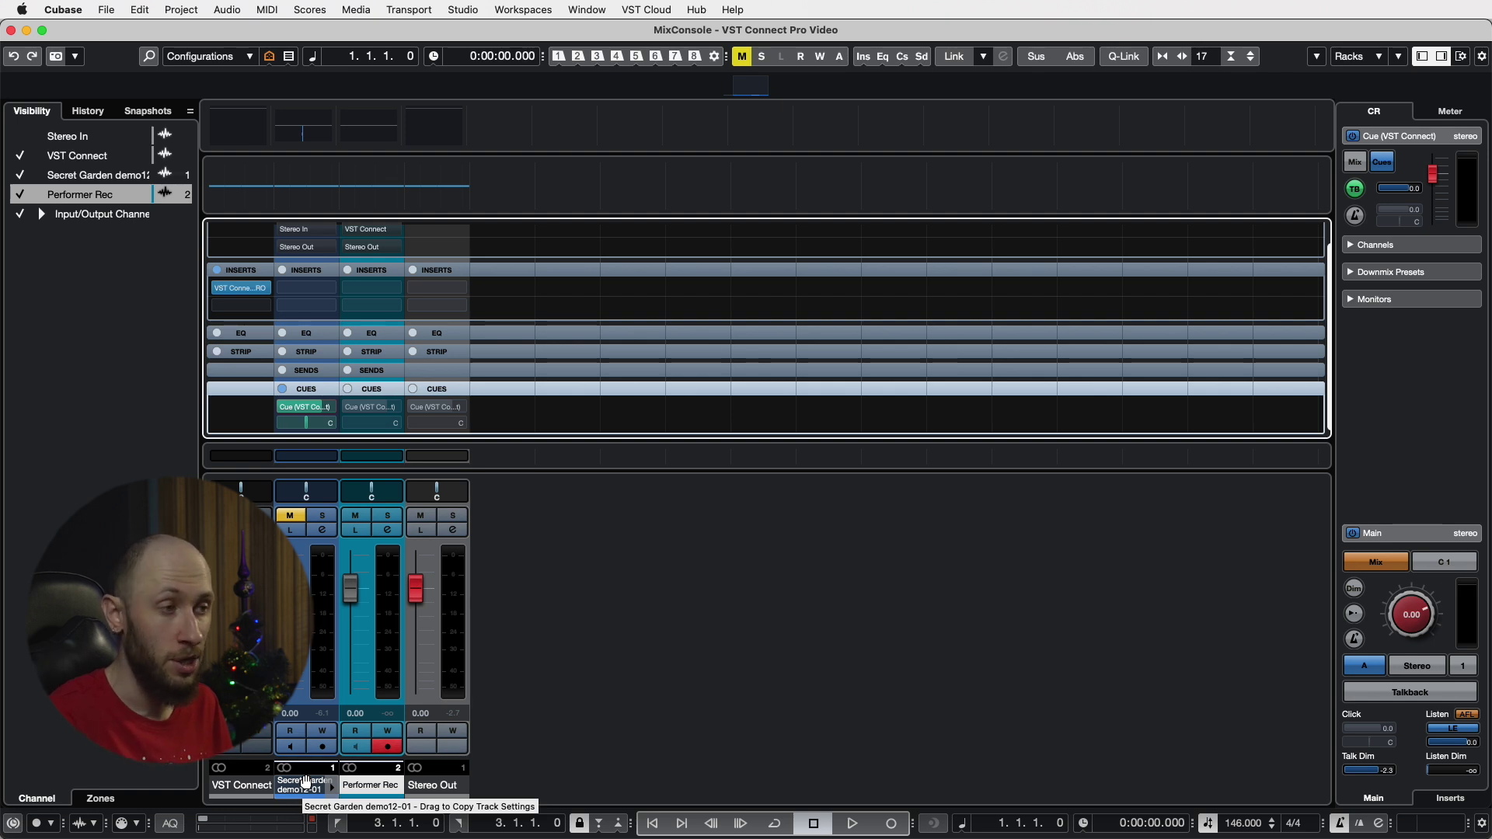
click(348, 407)
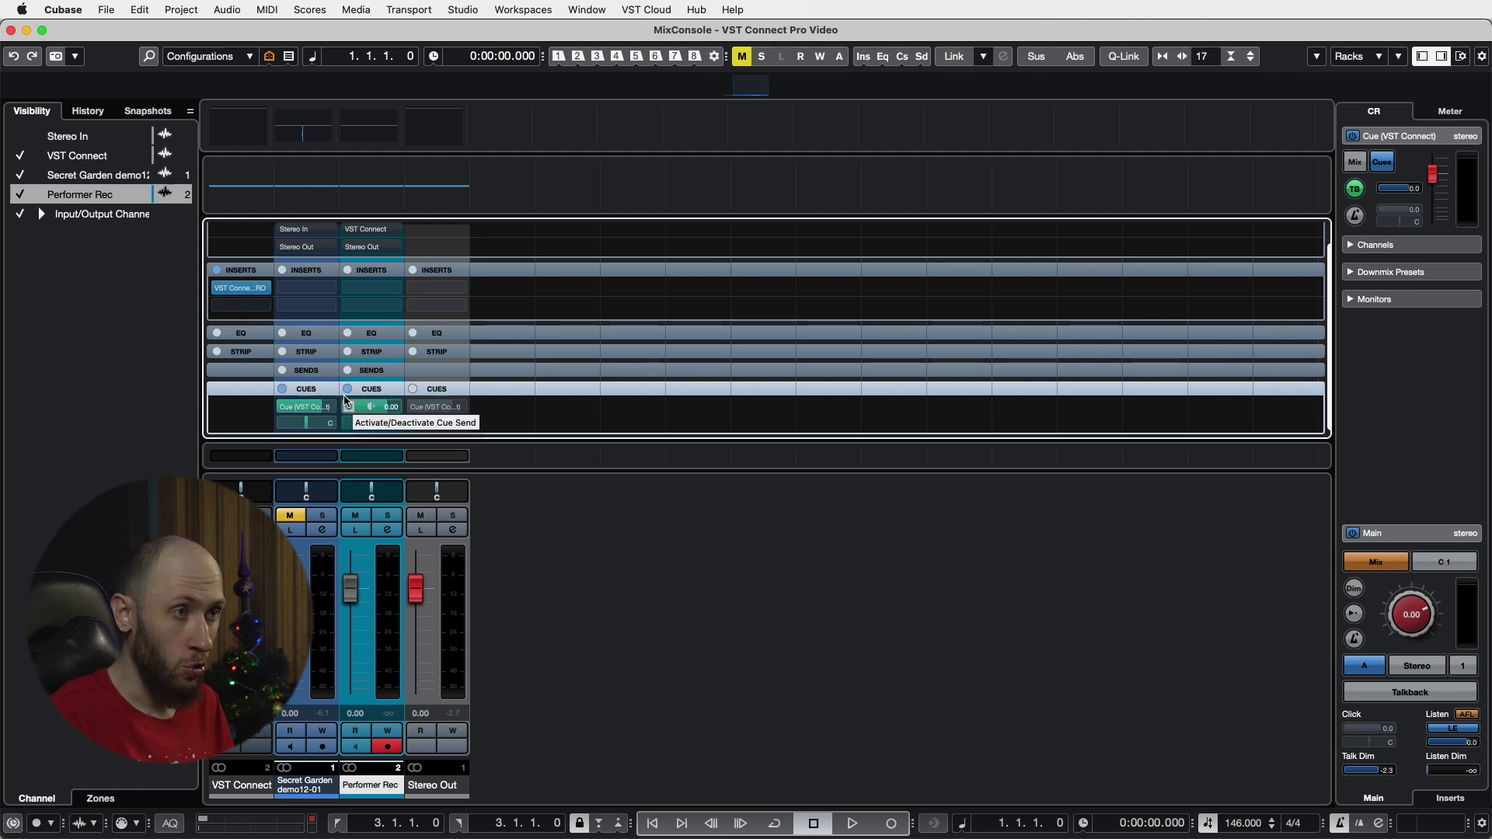
- Open the VST Connect PRO insert, log in to MySteinberg, and check the Find User and Friends lists
click(240, 289)
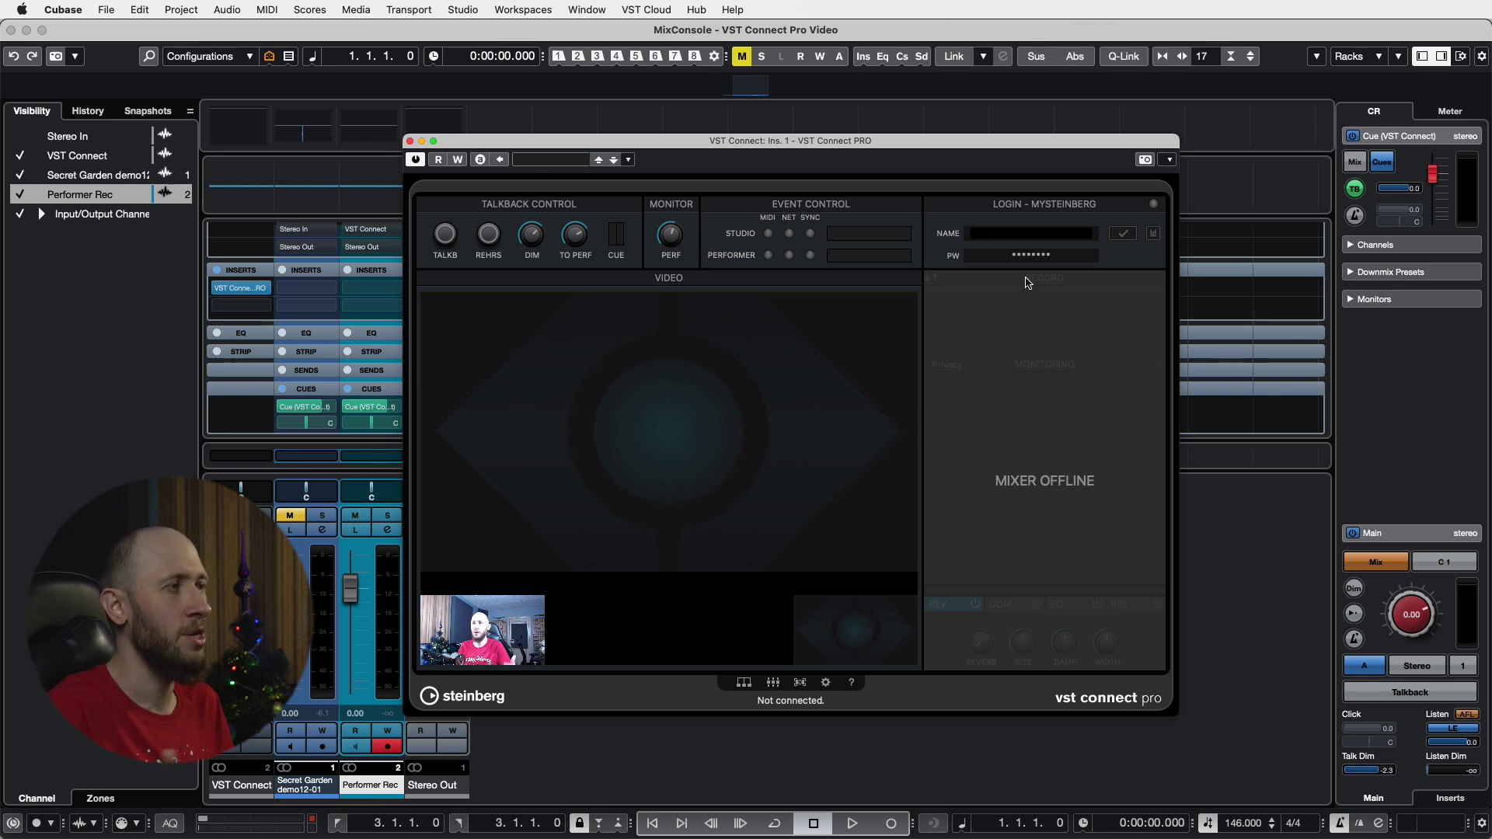
click(1123, 233)
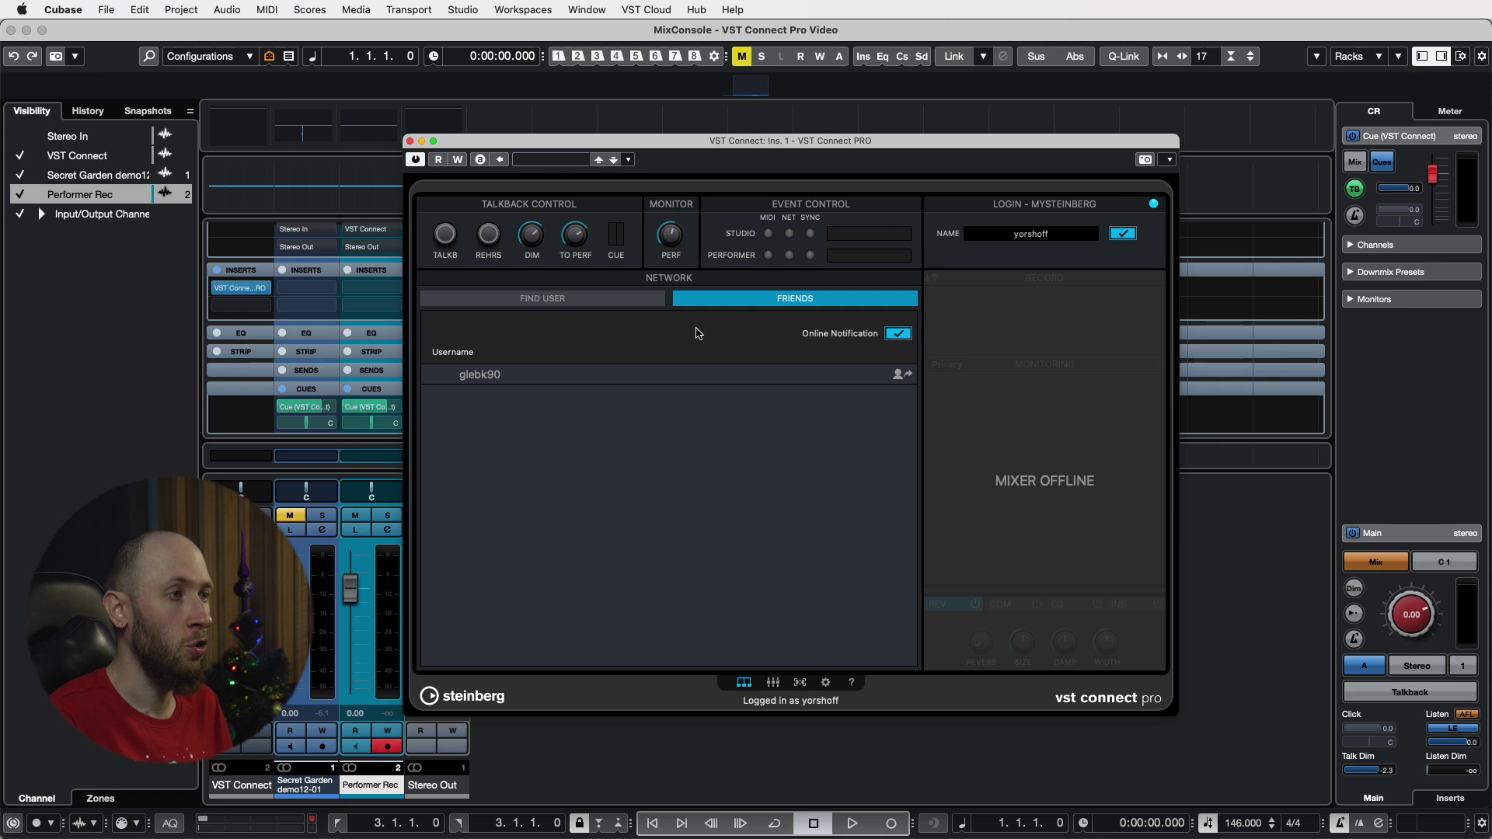
click(541, 299)
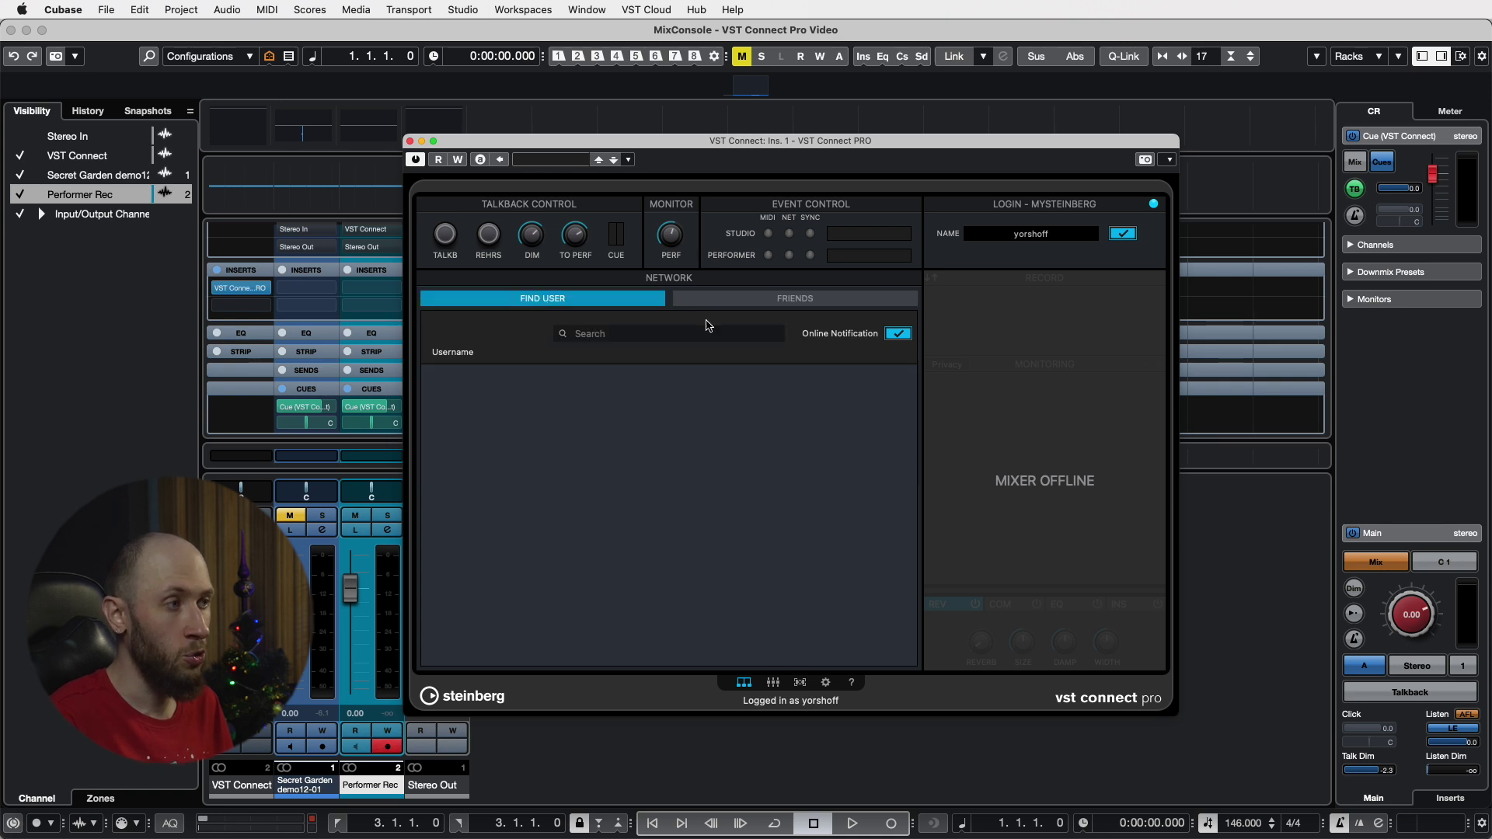
click(752, 301)
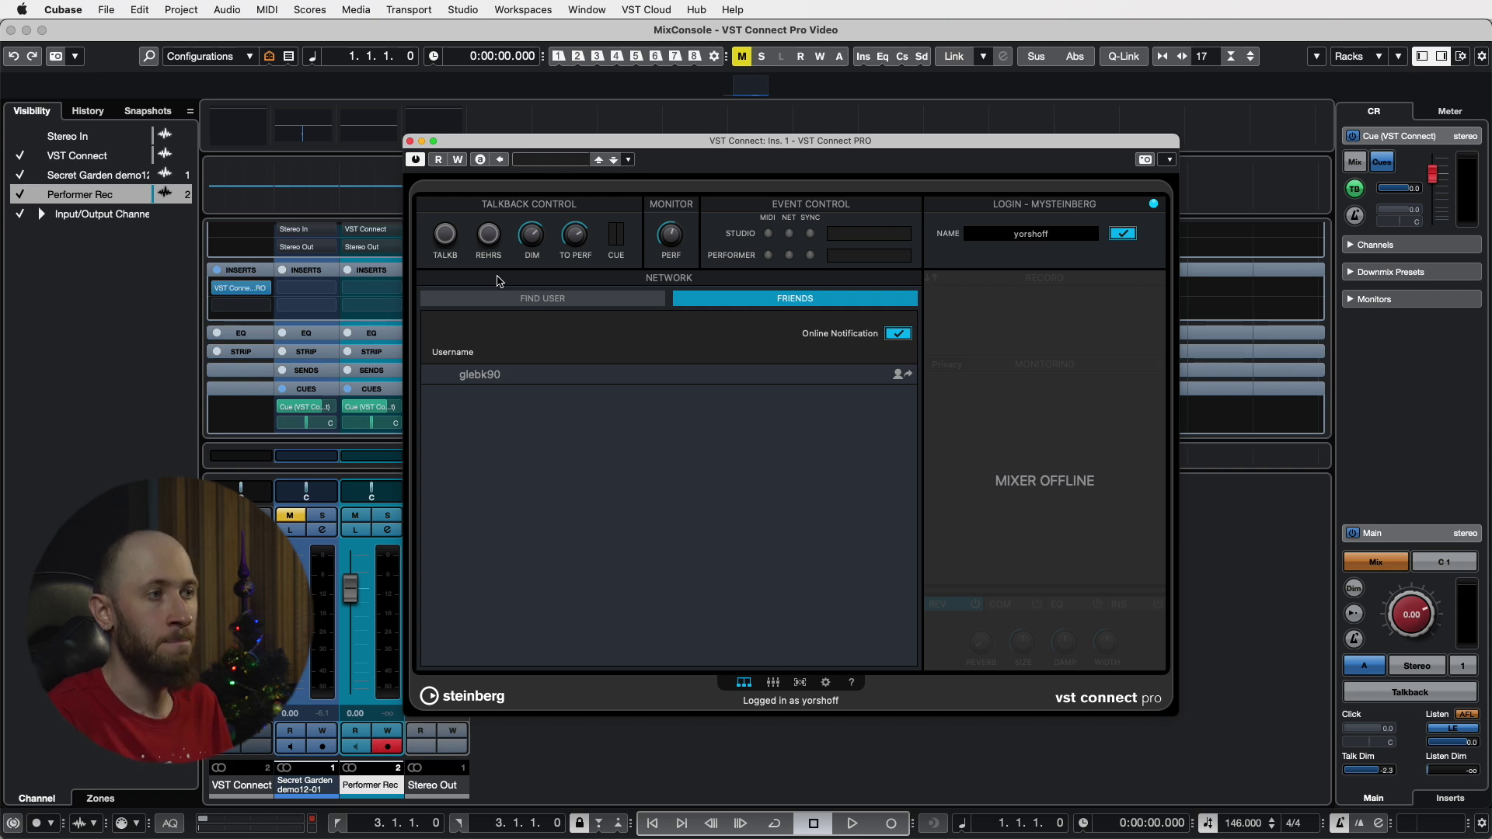
- Toggle talkback to the artist on and off in VST Connect PRO
click(447, 235)
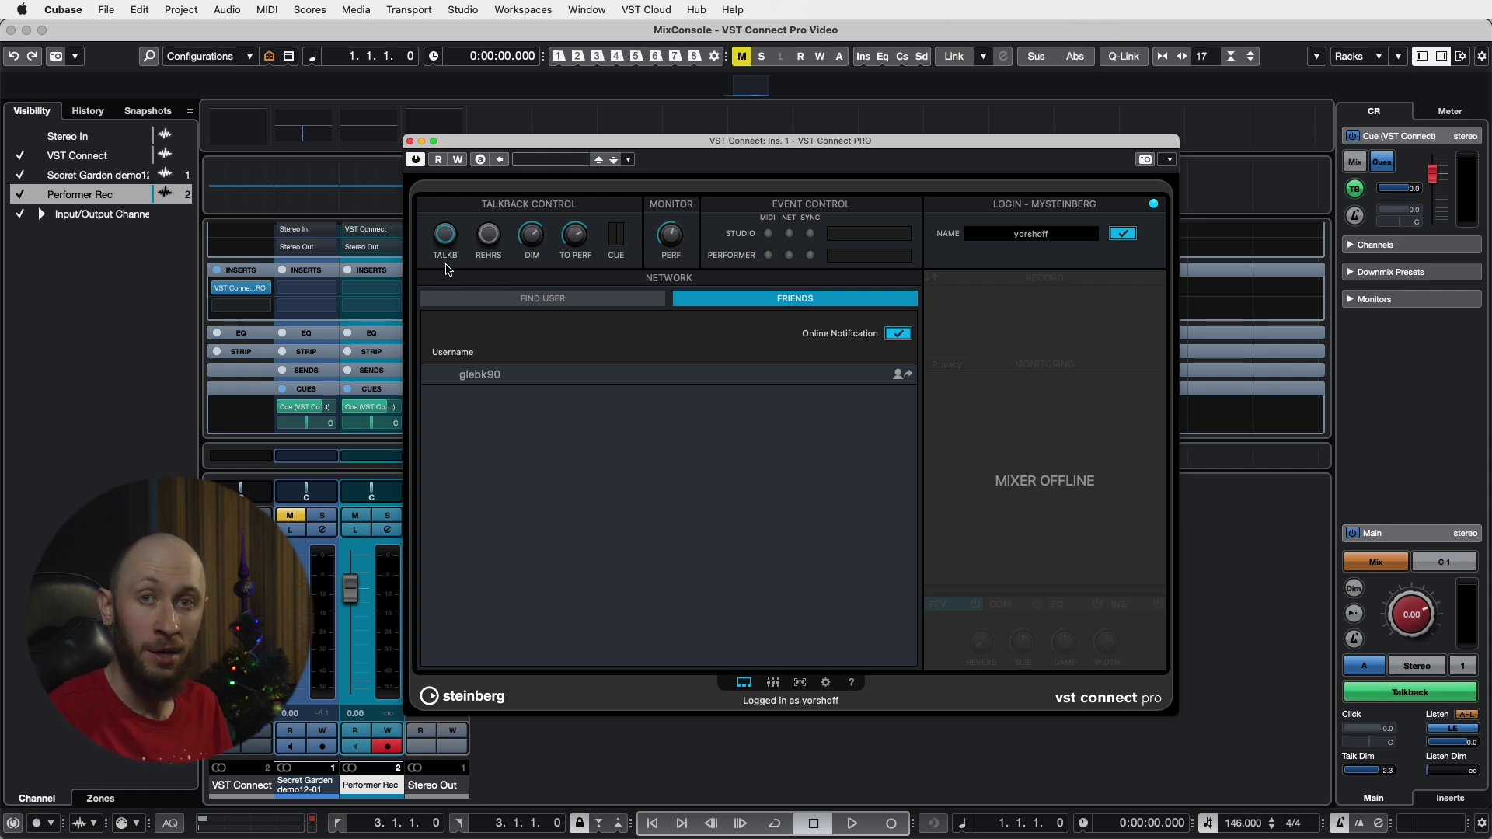
click(447, 232)
click(440, 236)
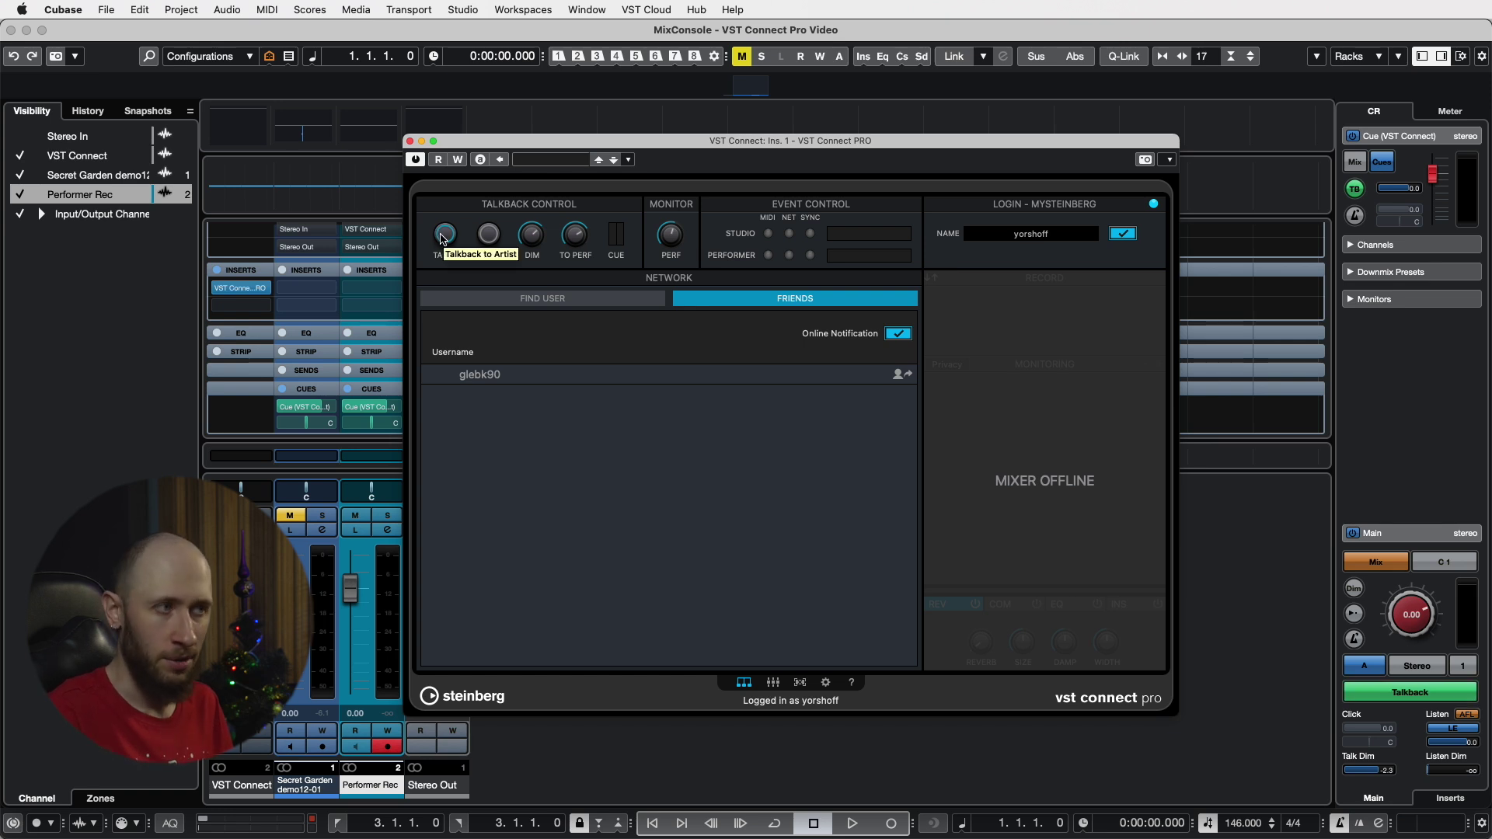
click(441, 236)
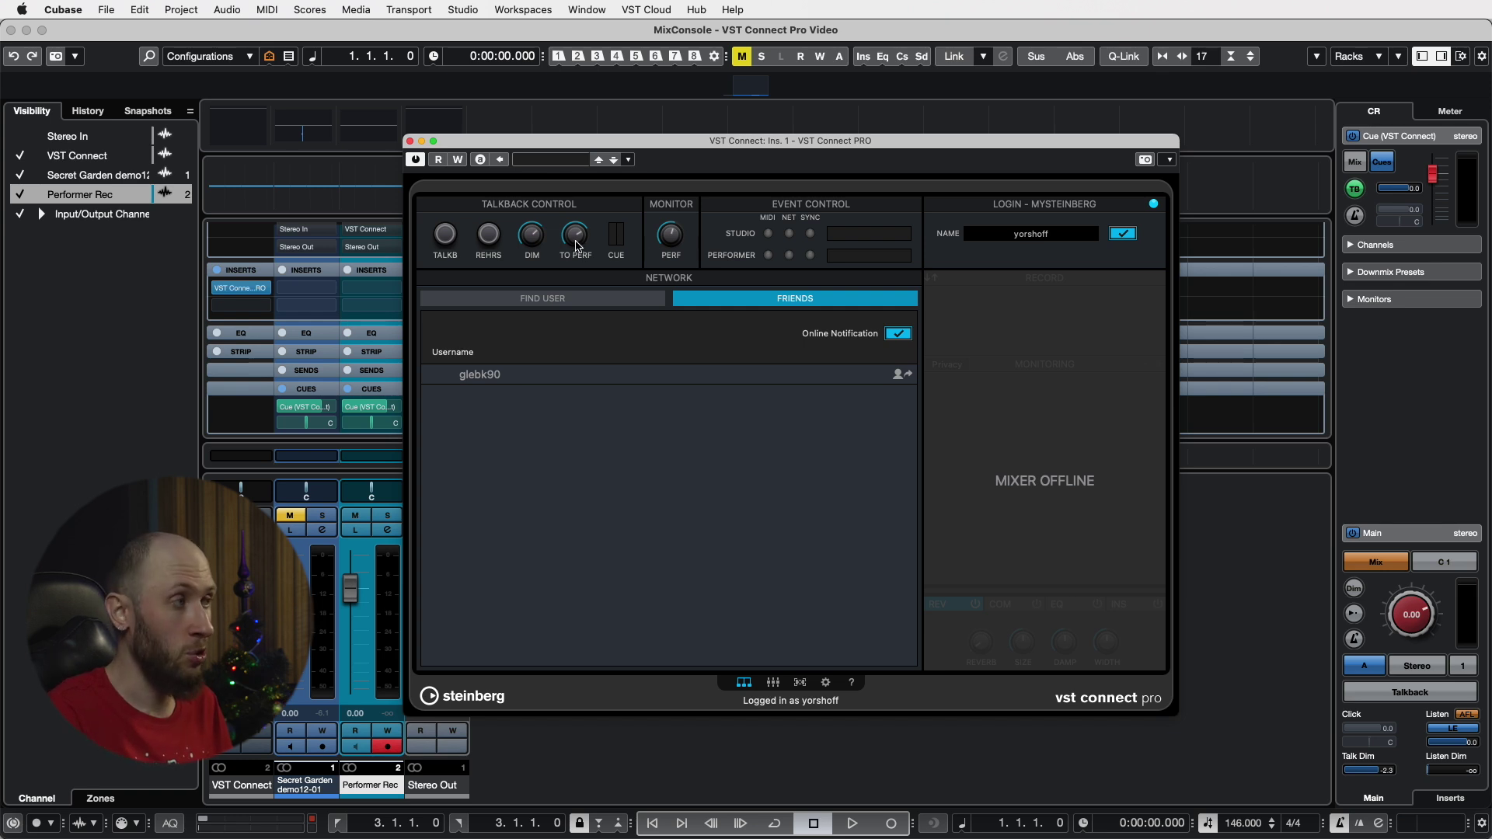
- Set the talkback level to the performer to 2.4 and the talkback dim to -1.1, and adjust the performer monitor level
drag(576, 246, 577, 252)
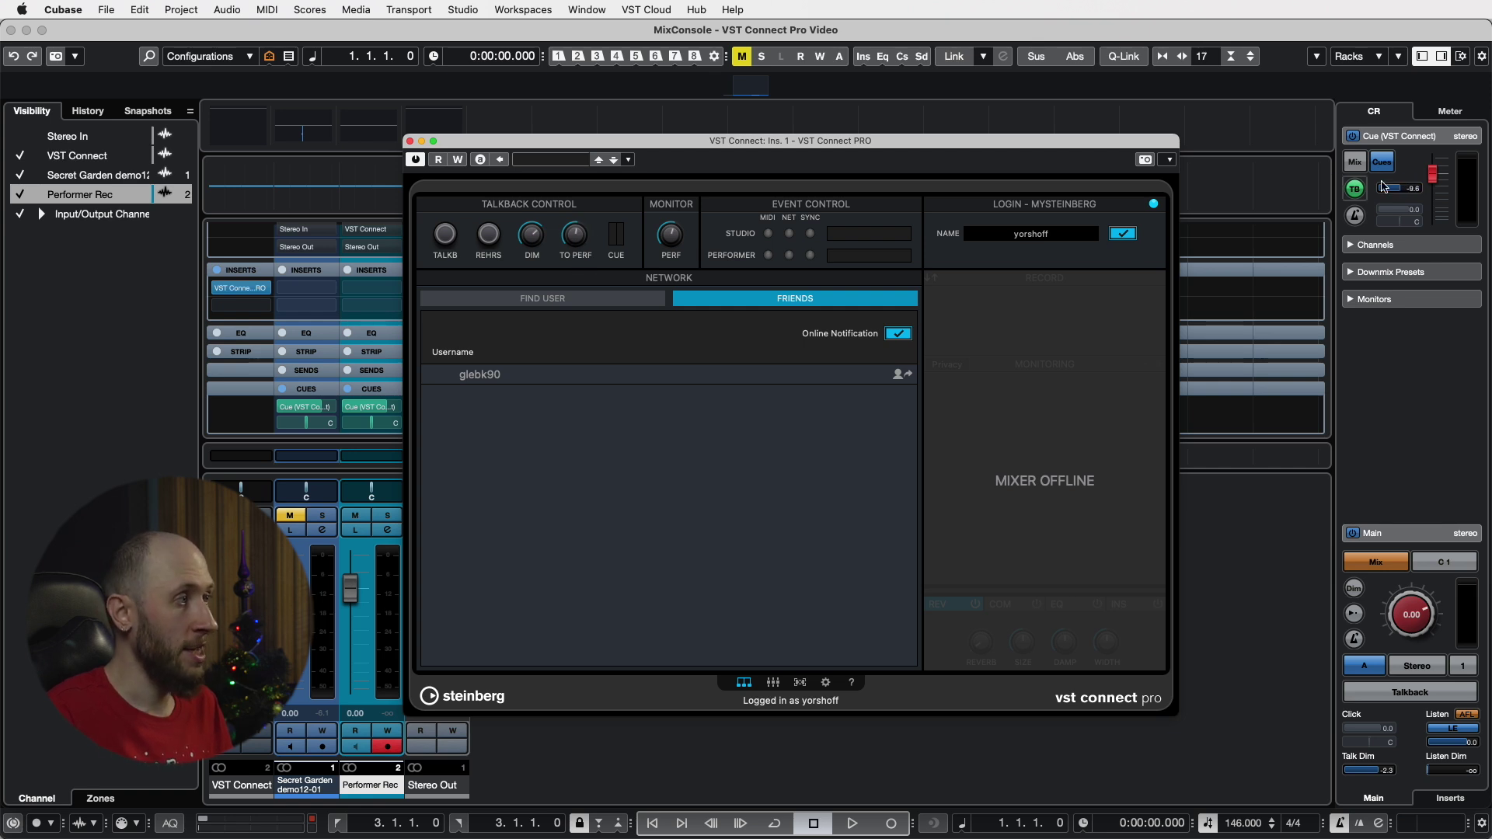
click(1412, 189)
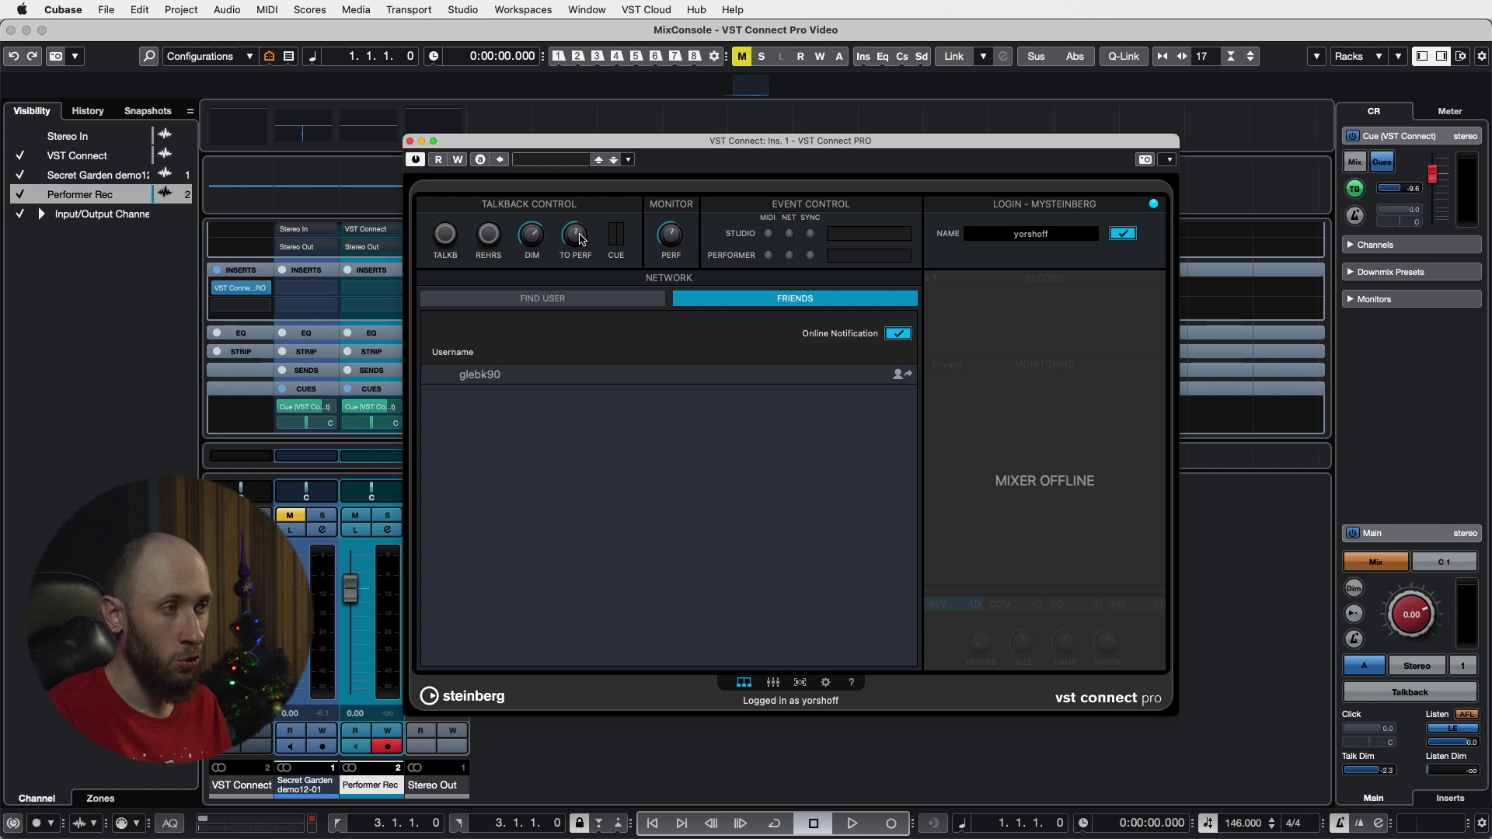
mouse_move(534, 244)
mouse_down()
mouse_move(537, 263)
mouse_move(539, 239)
mouse_up()
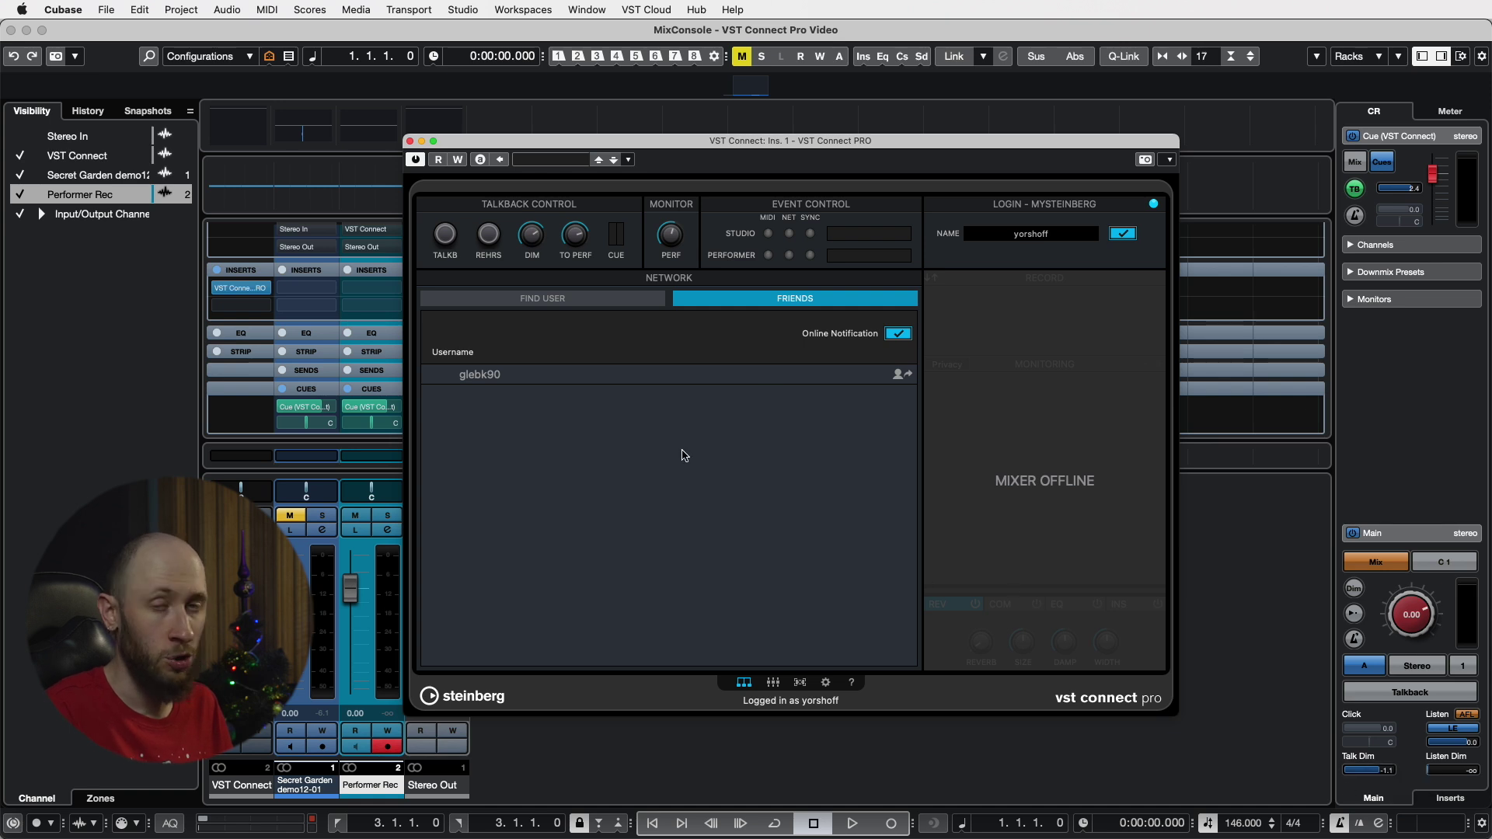
drag(667, 230, 665, 244)
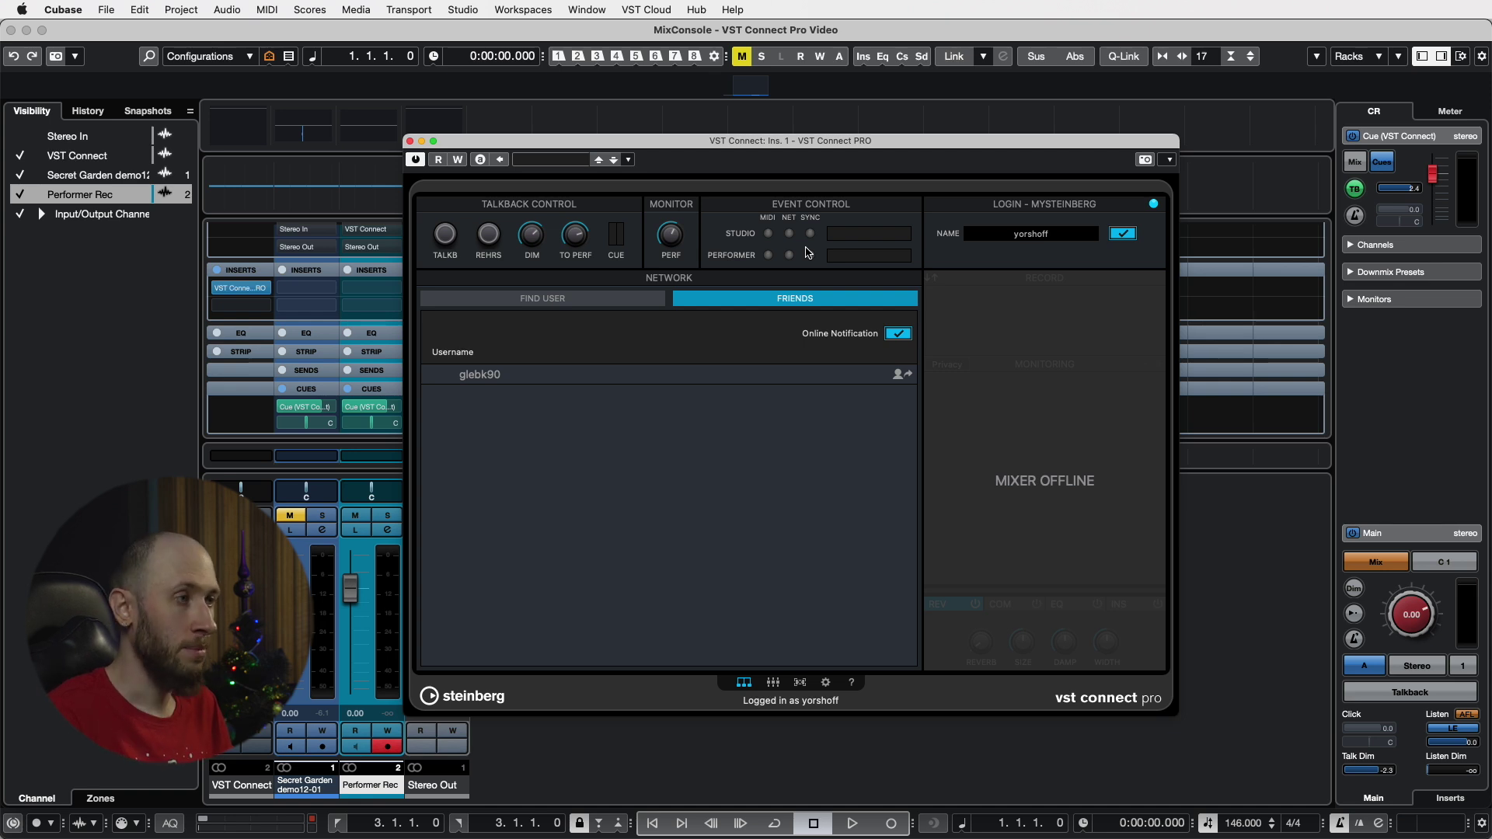
- Open the VST Connect PRO setup and review its Manager, Recordings, Video, Performer and Configuration pages
click(827, 683)
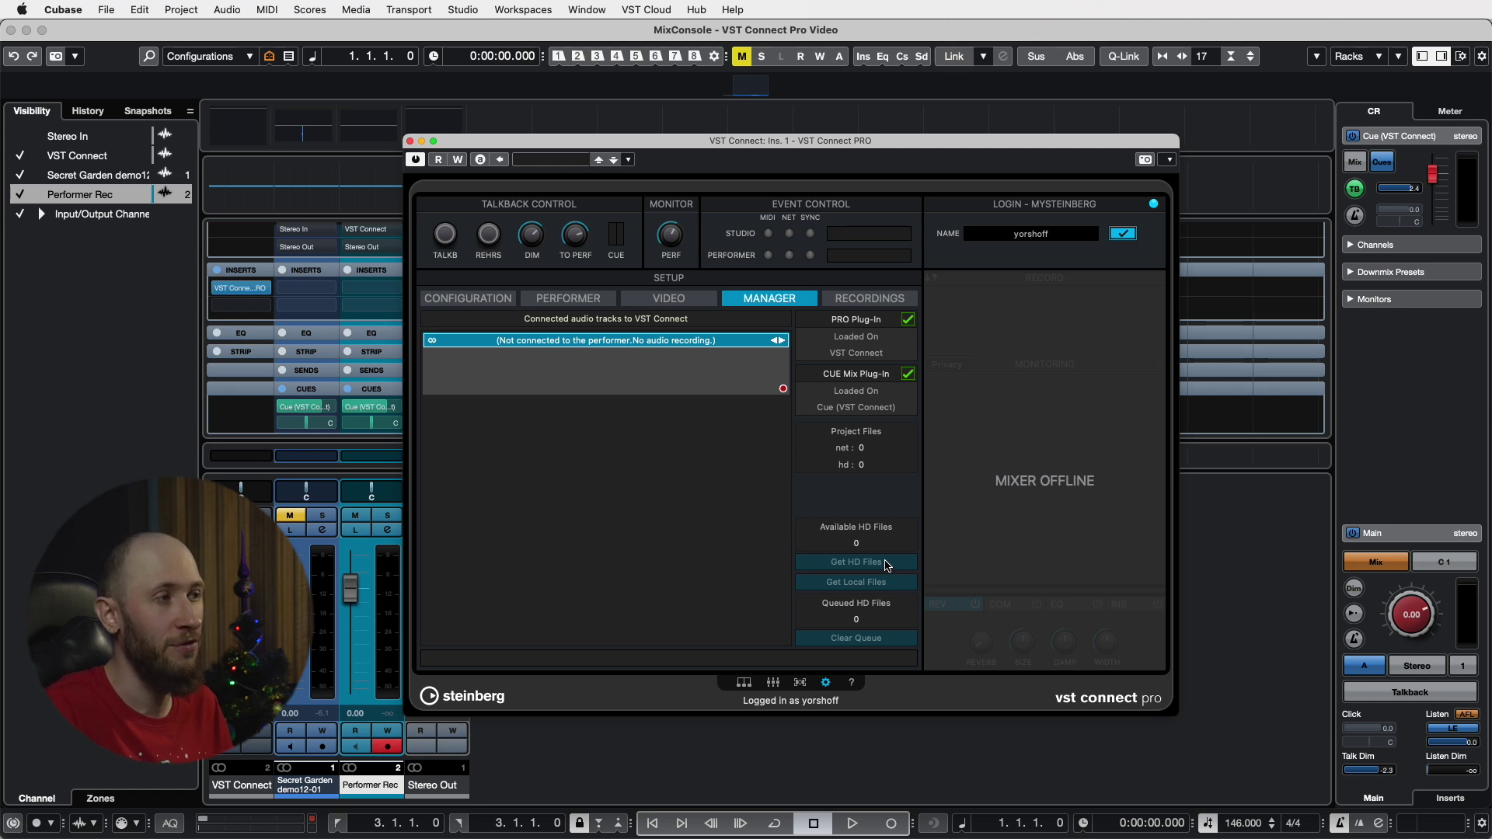
click(876, 310)
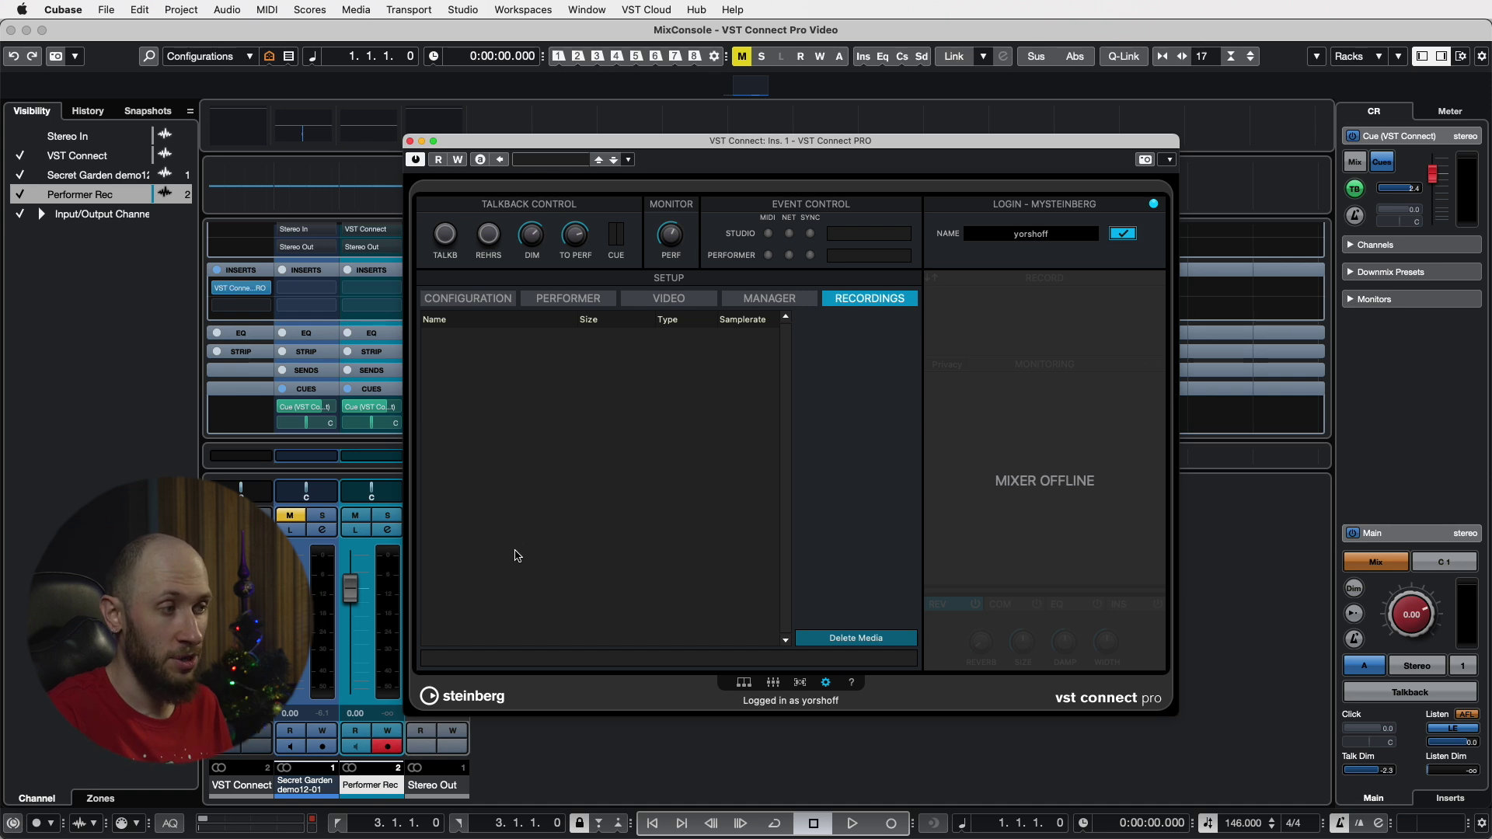
click(677, 305)
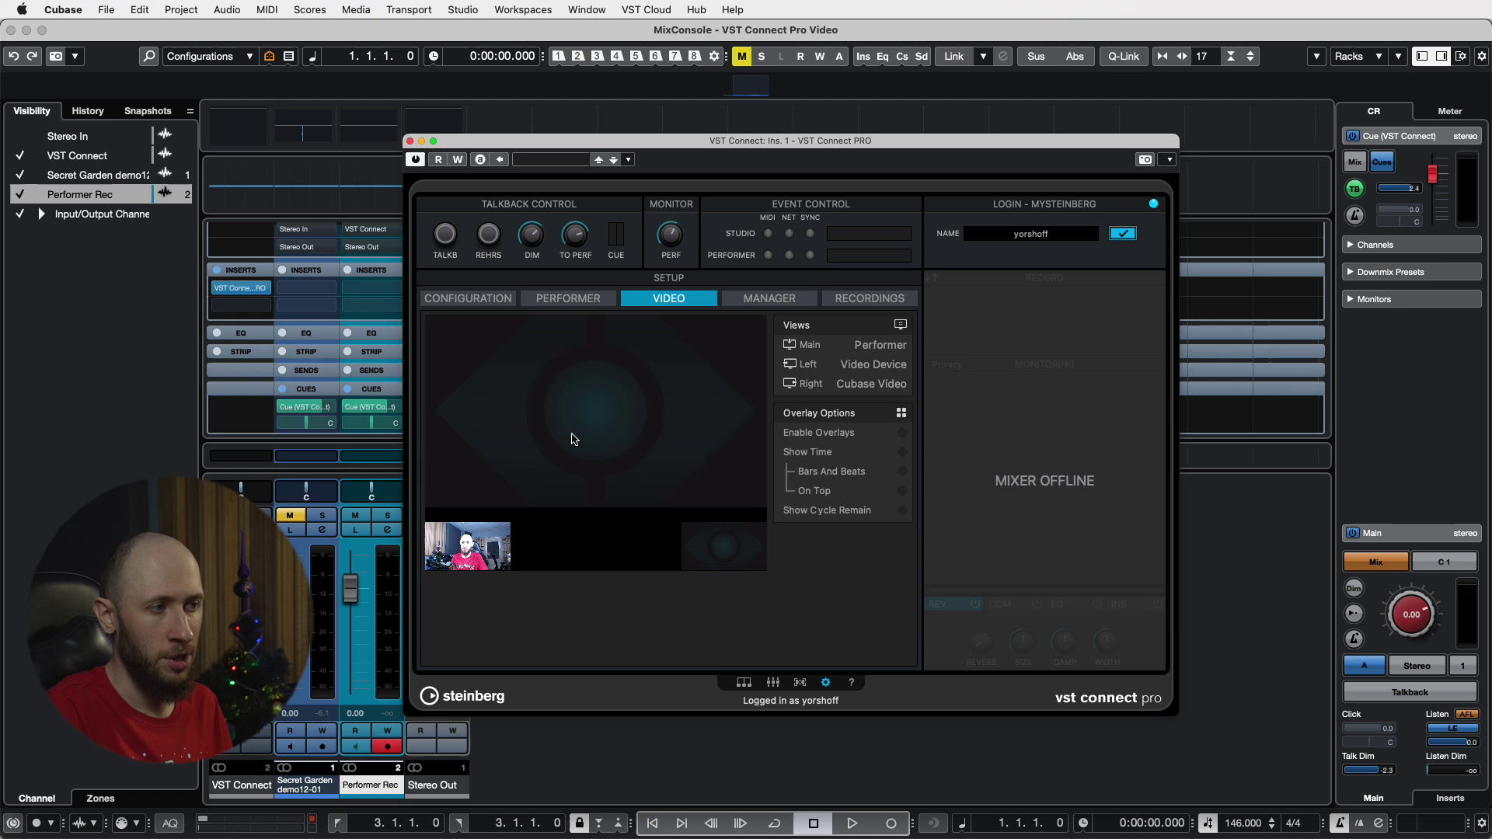
click(565, 302)
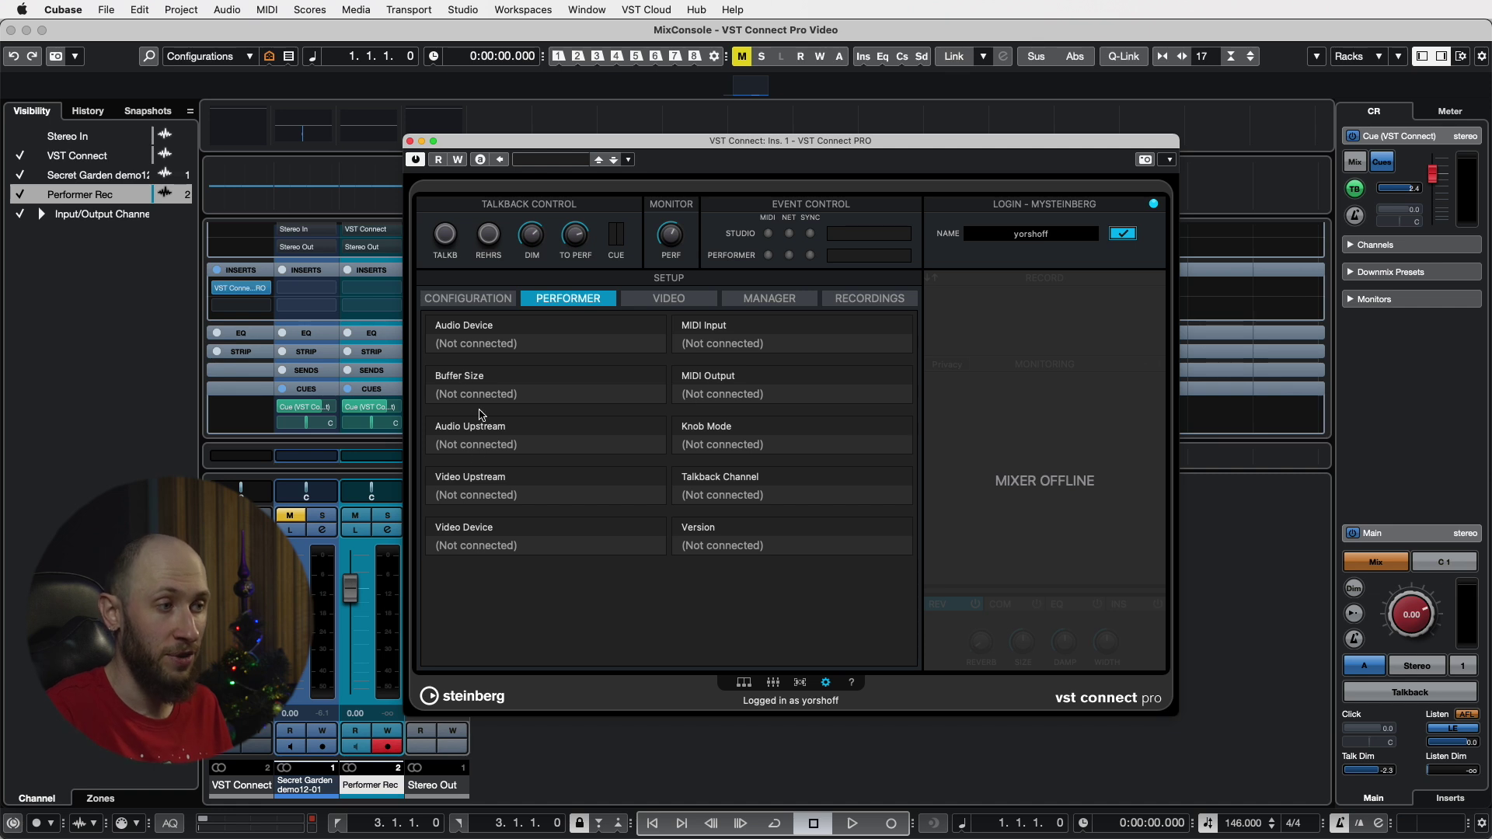
click(459, 301)
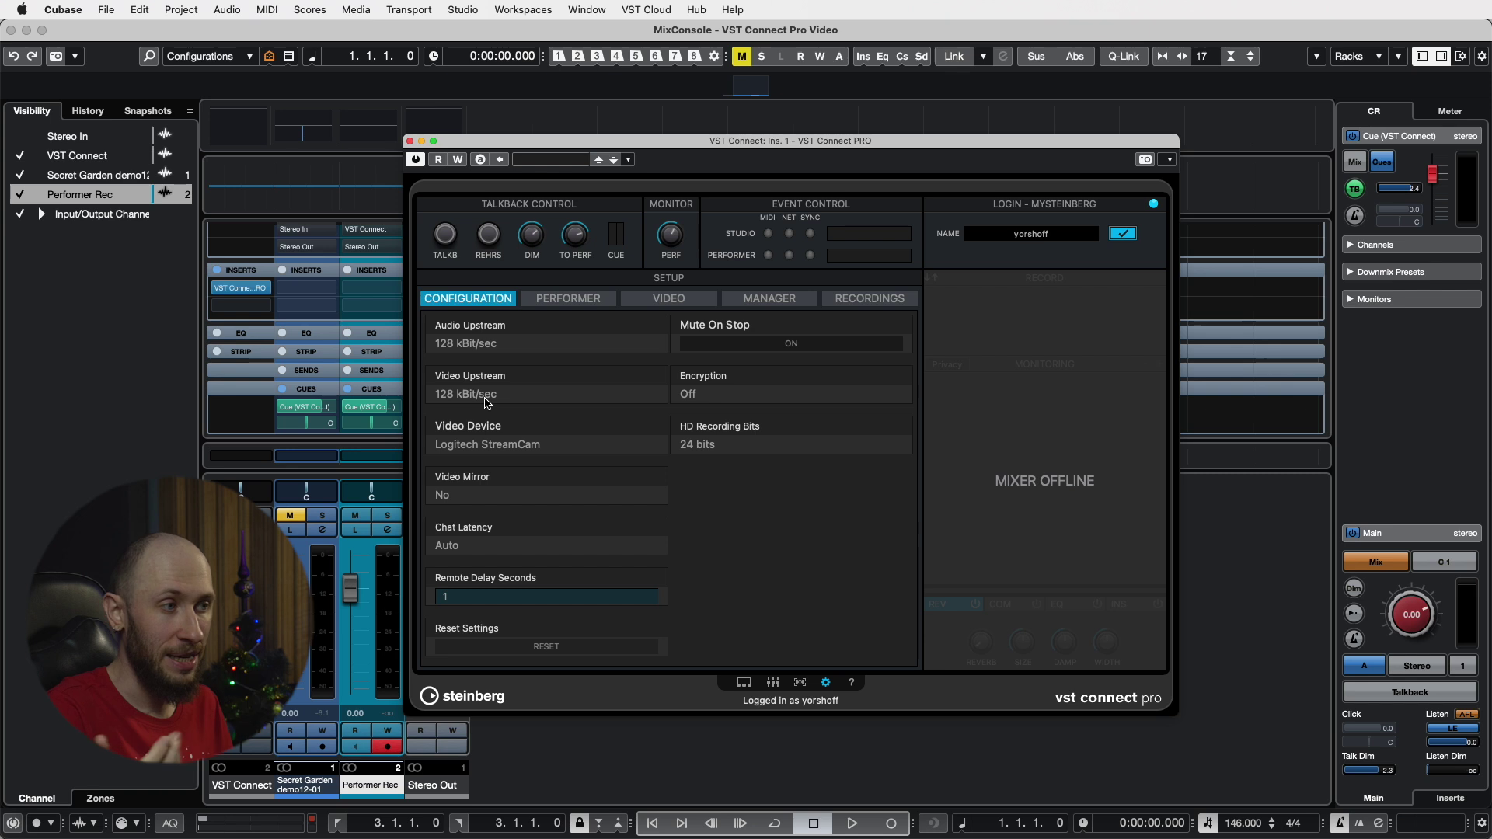
- Check the bitrate options available for the studio's Audio Upstream in the configuration settings
click(491, 340)
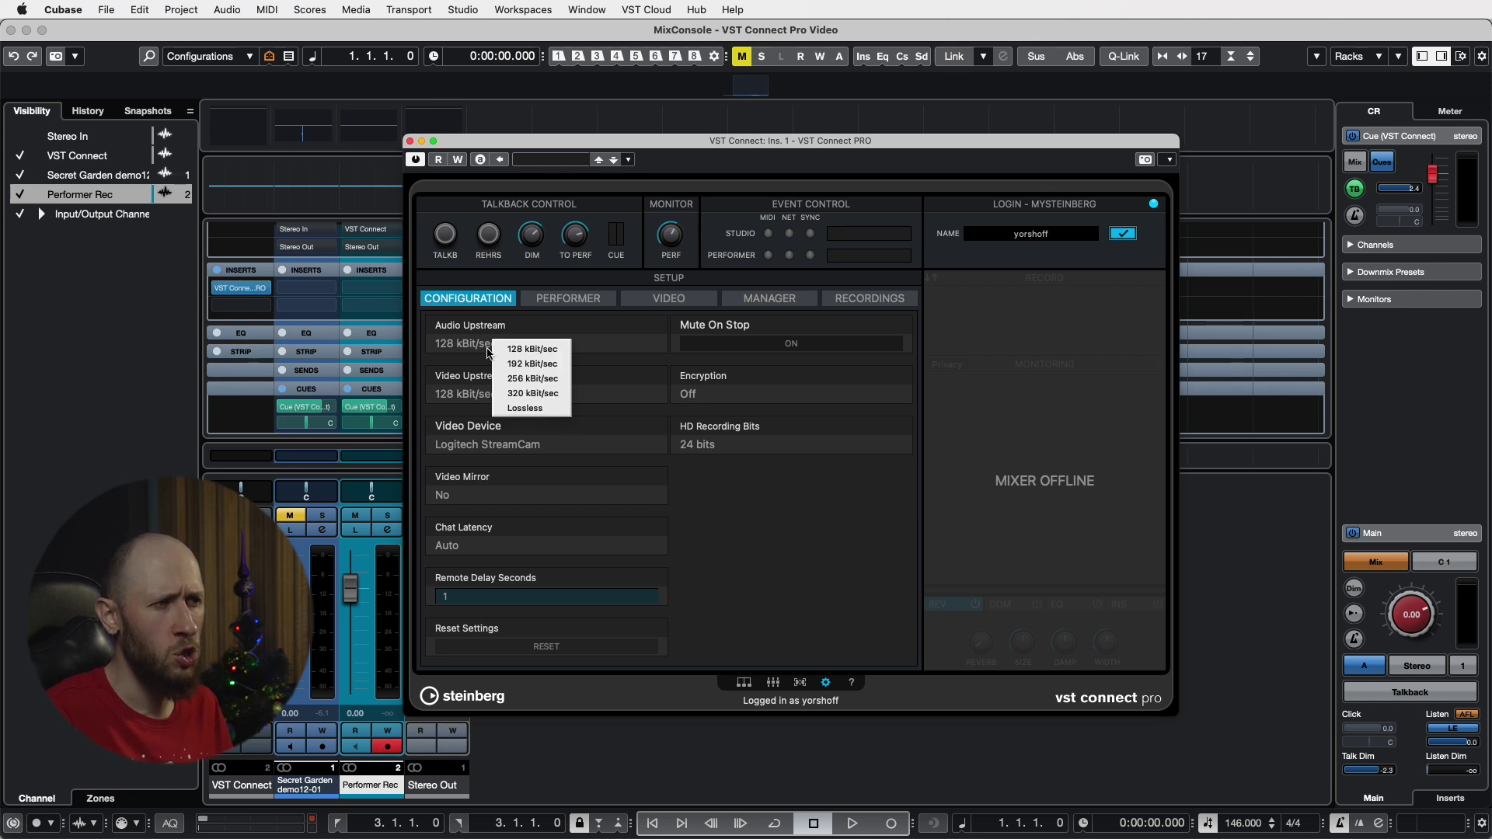
click(533, 331)
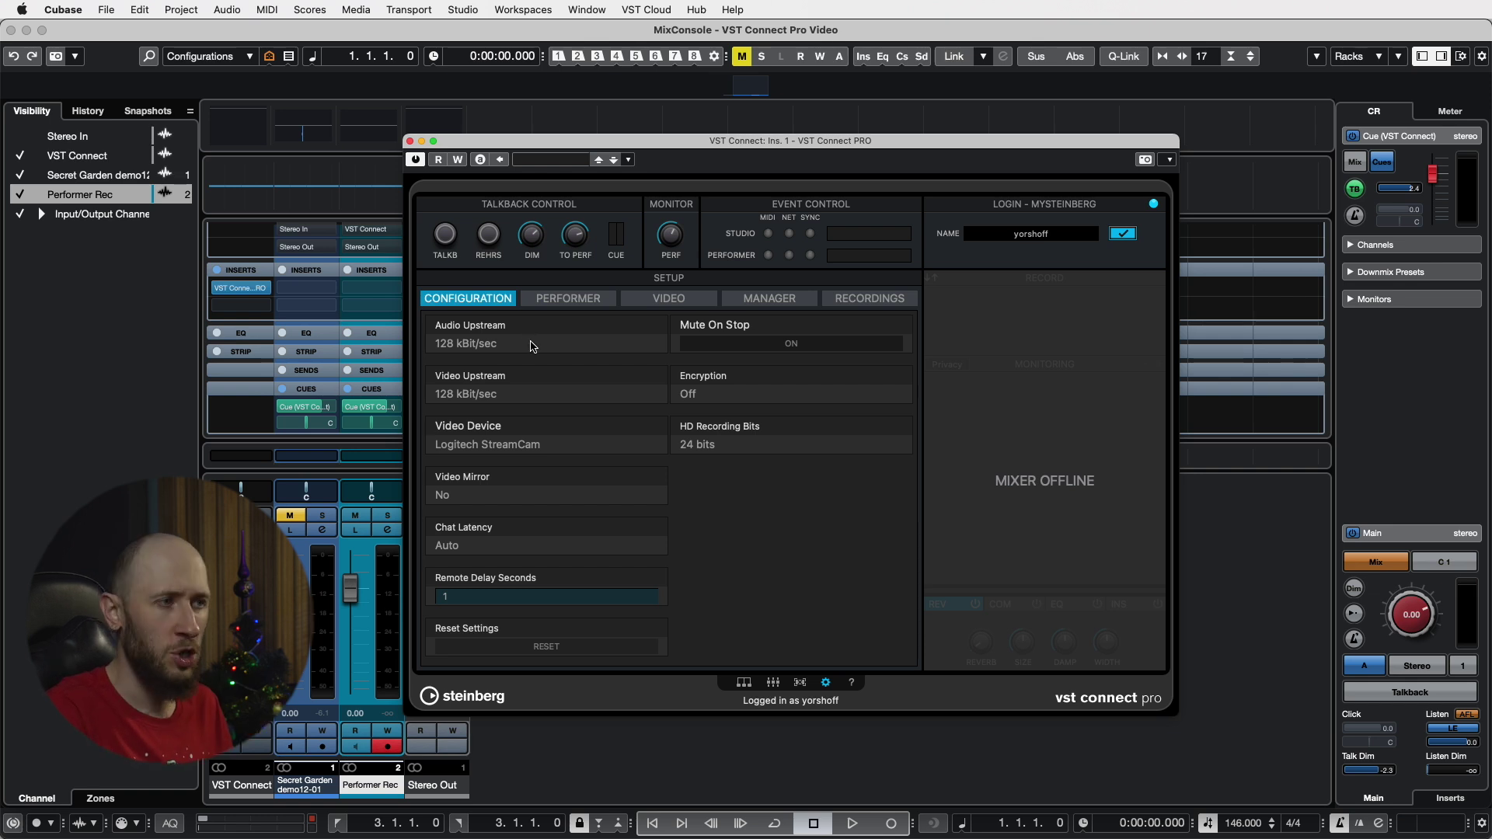
click(534, 351)
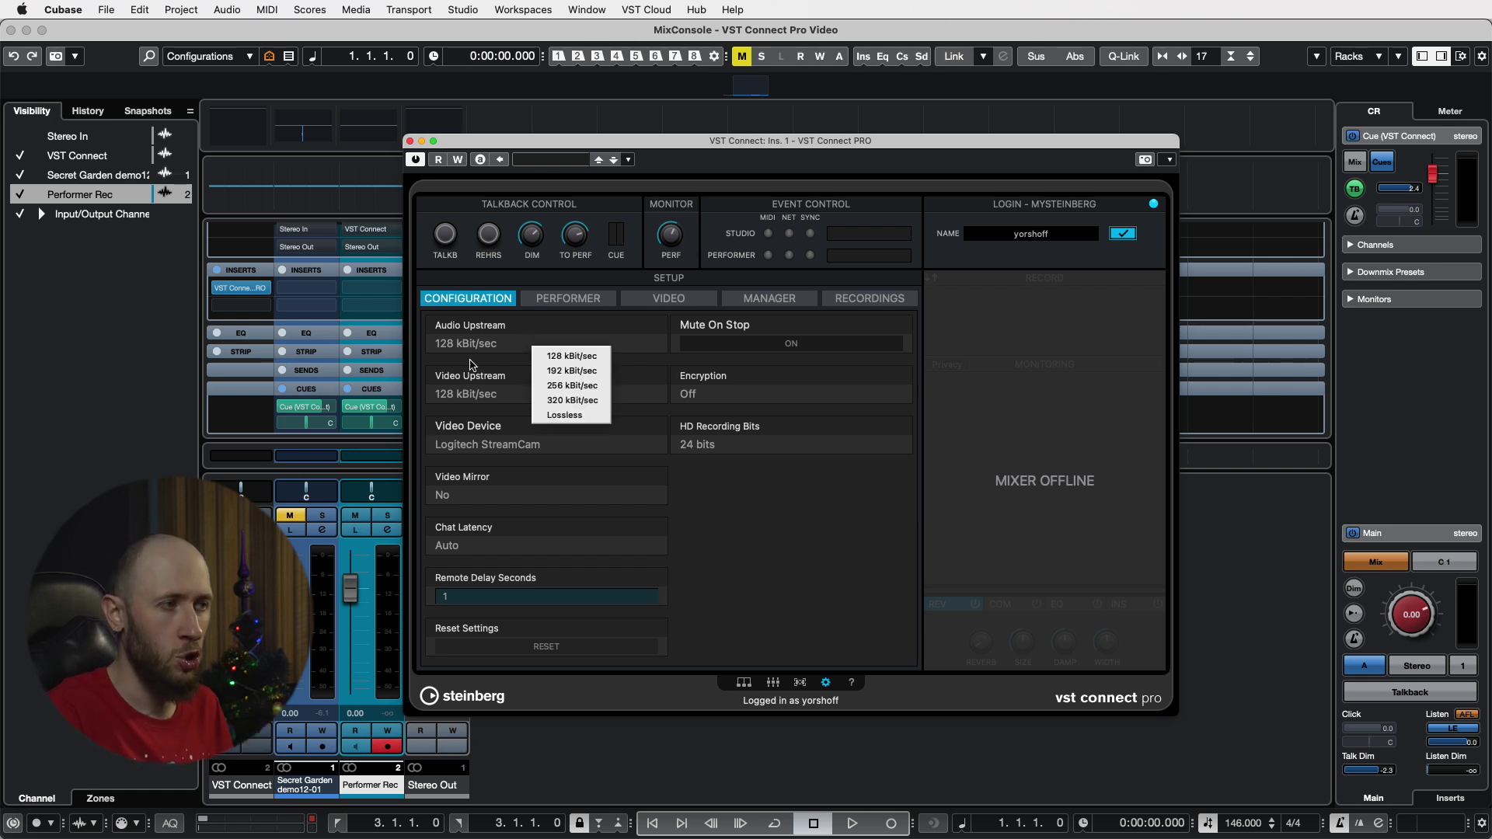
click(542, 341)
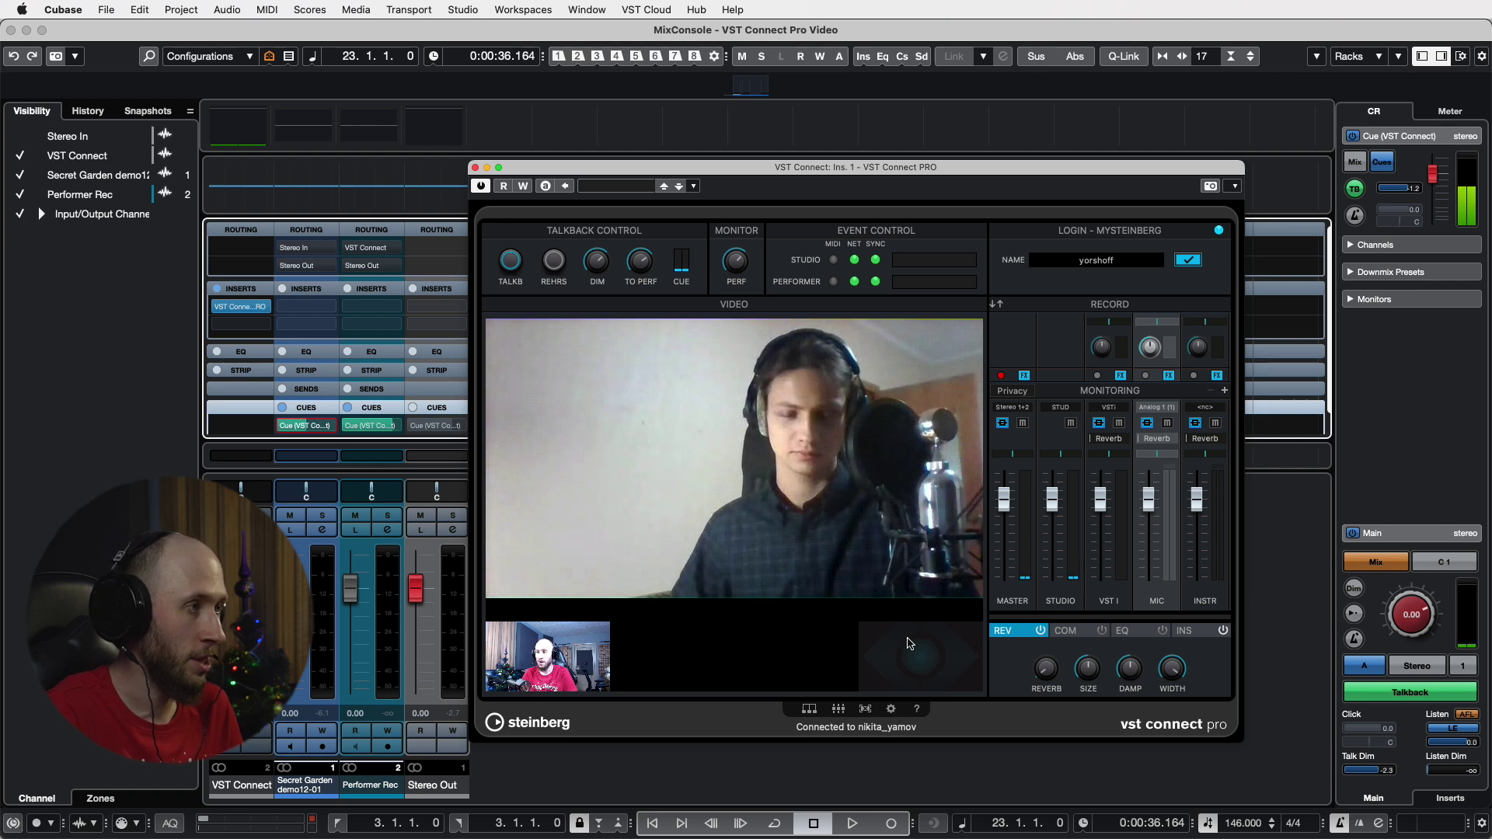
- Open the setup for the connected performer and check the bitrate options for the performer's Audio Upstream
click(892, 708)
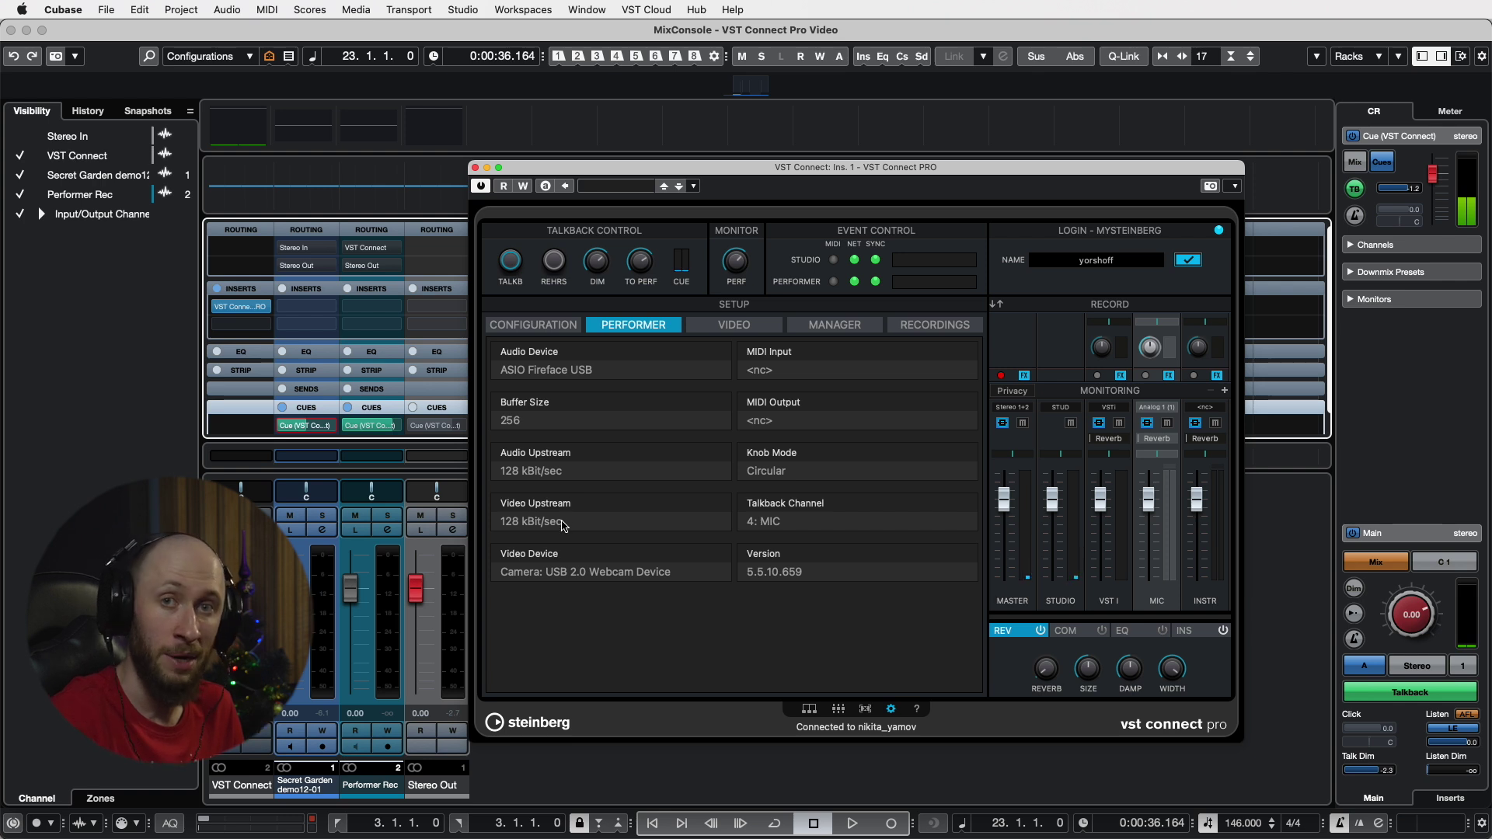
click(561, 477)
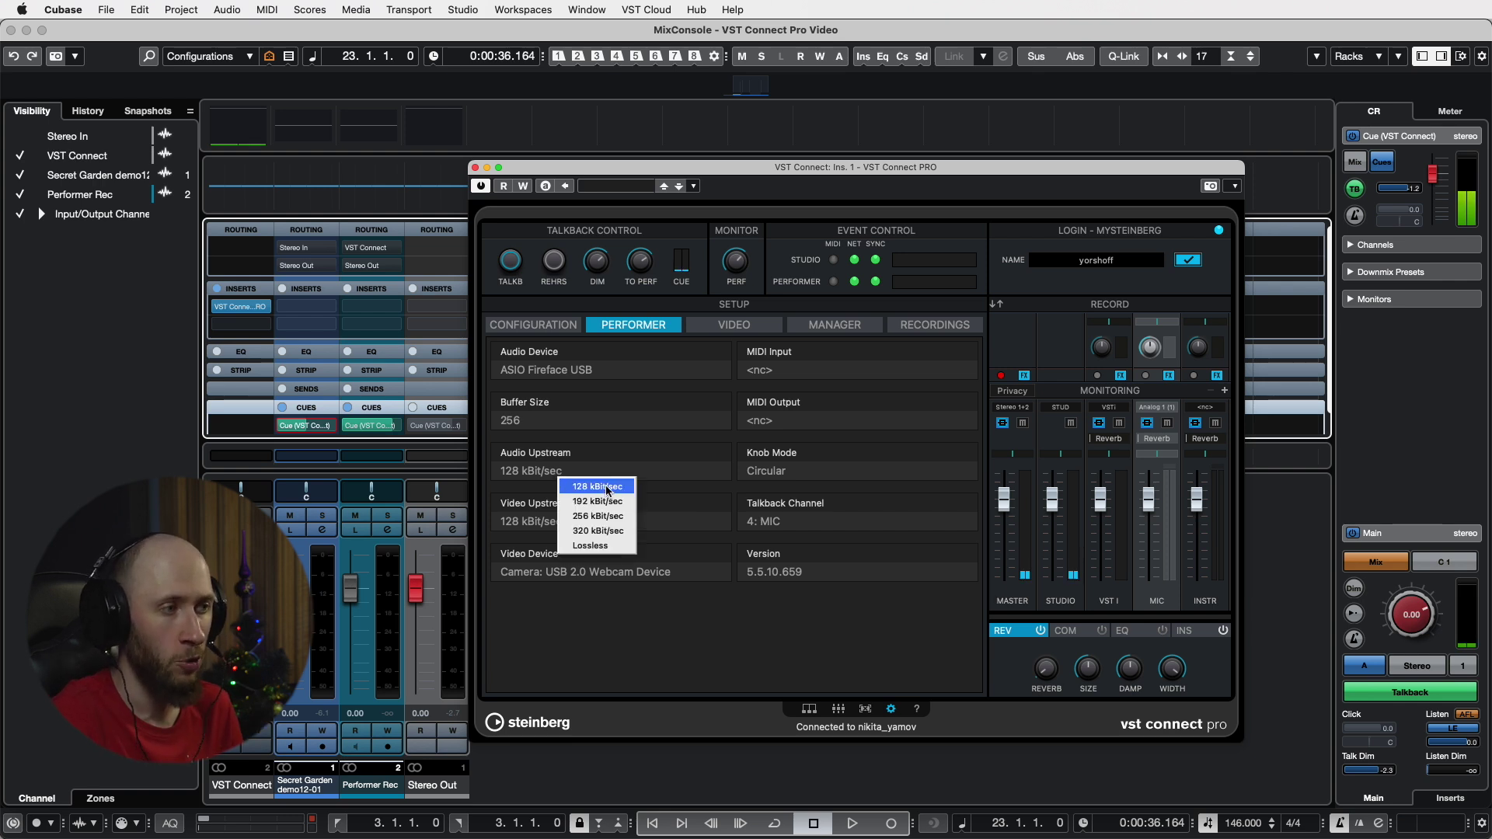
click(614, 456)
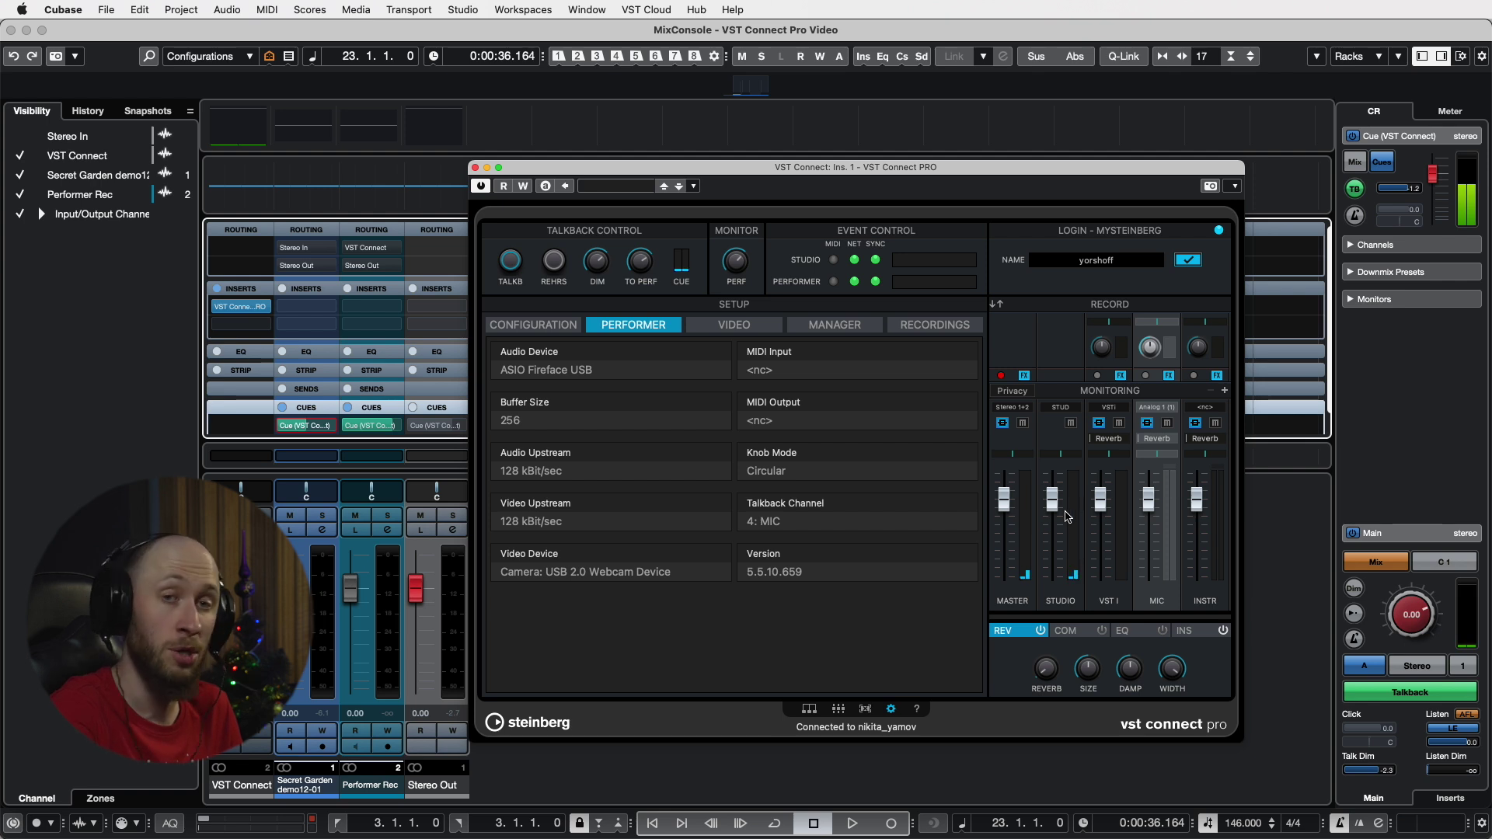
- Add two extra channels to the performer's monitoring mixer and remove both again
click(1224, 391)
click(1225, 391)
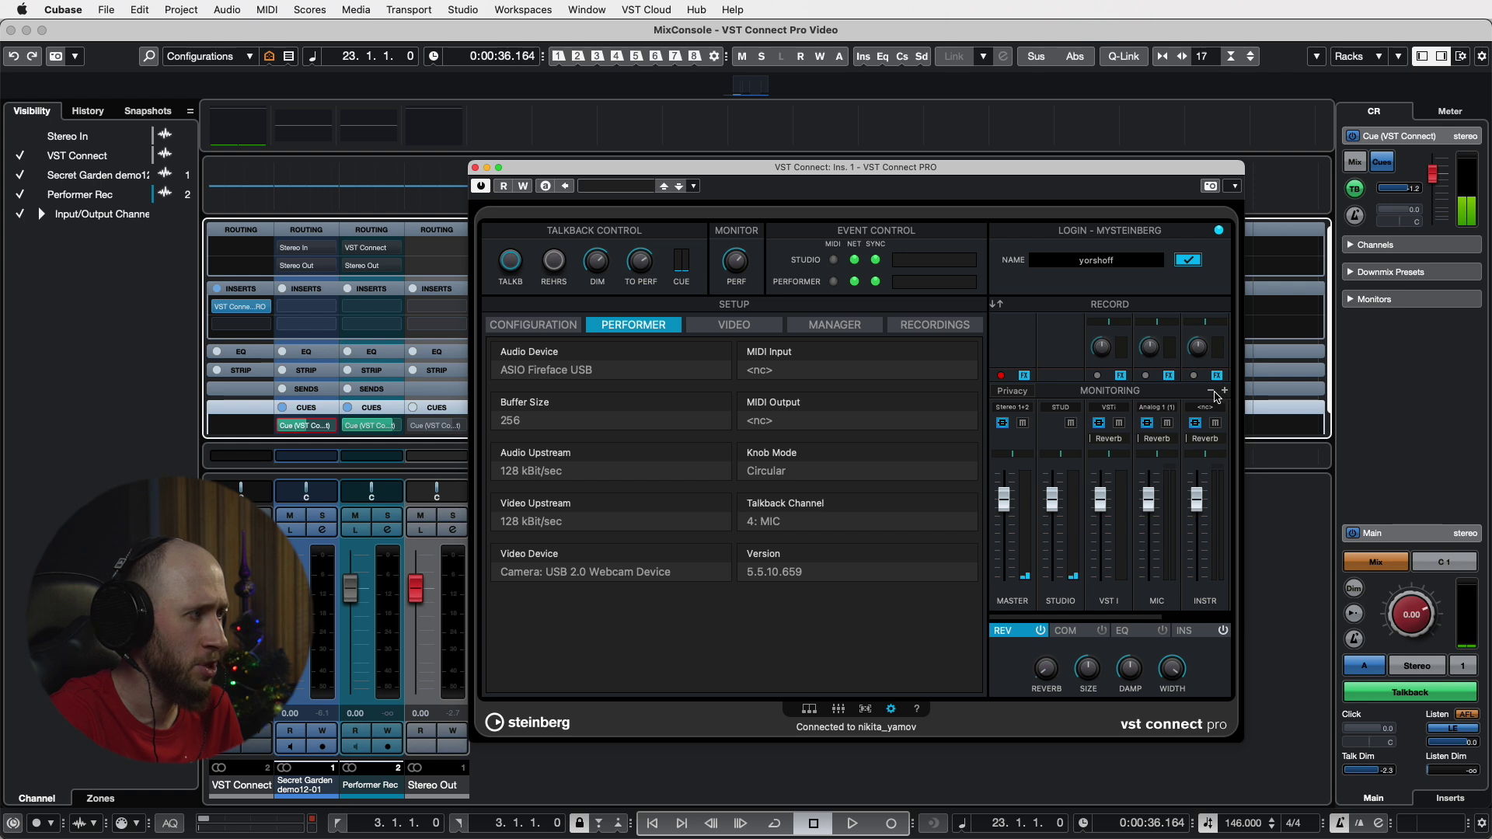
click(1211, 391)
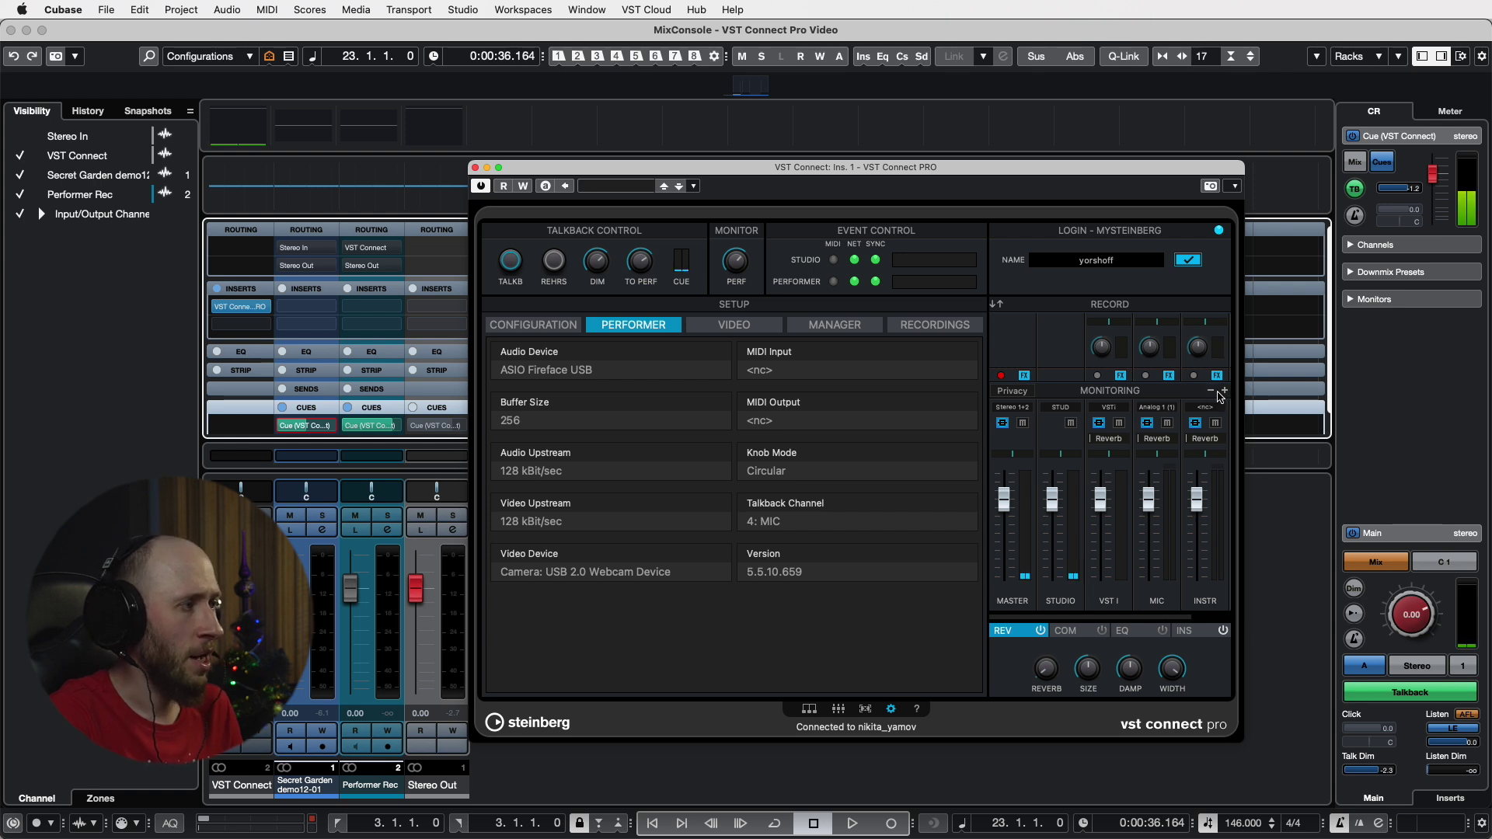
click(1212, 391)
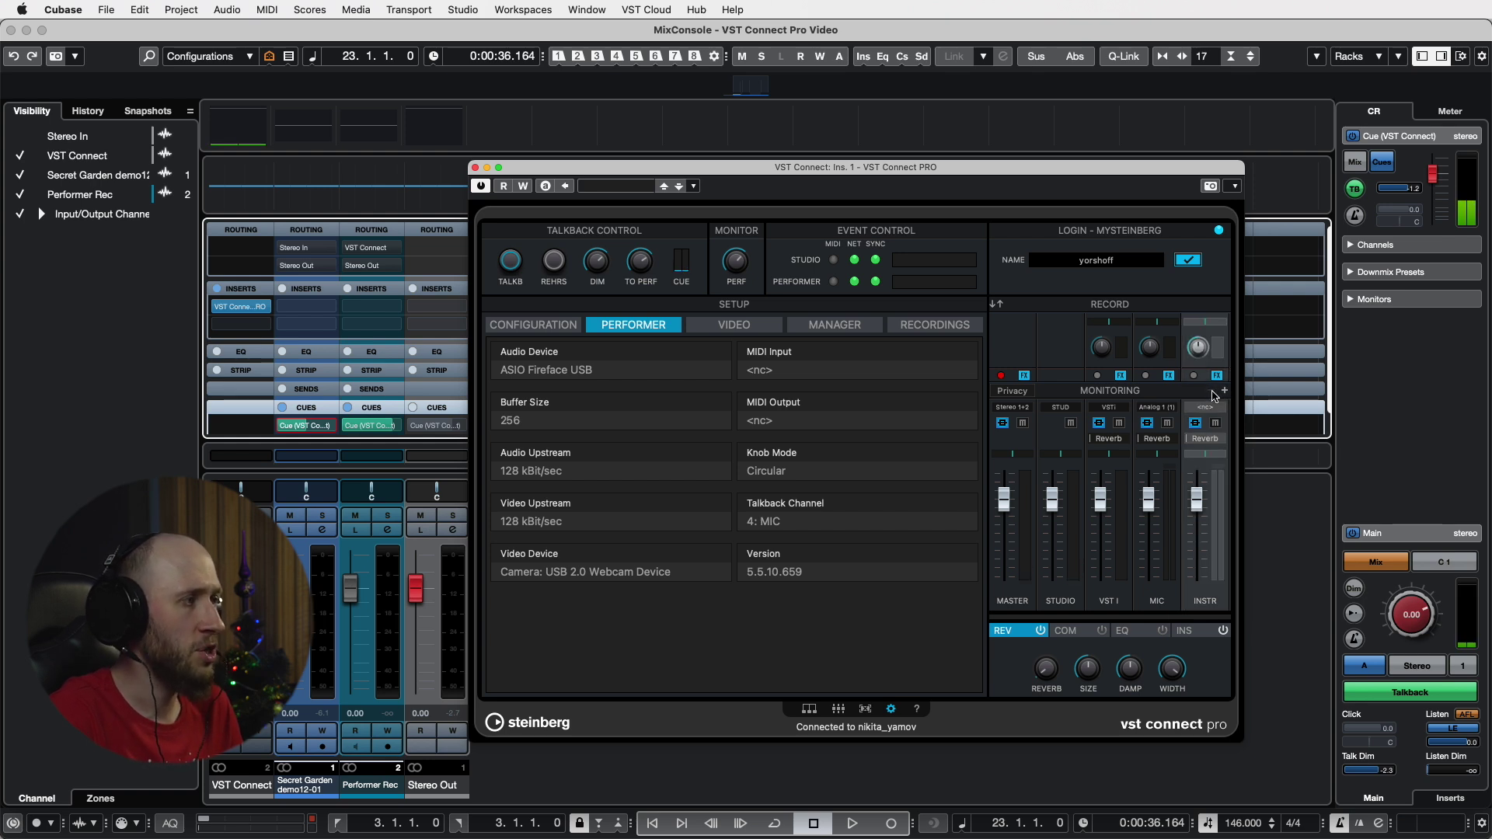